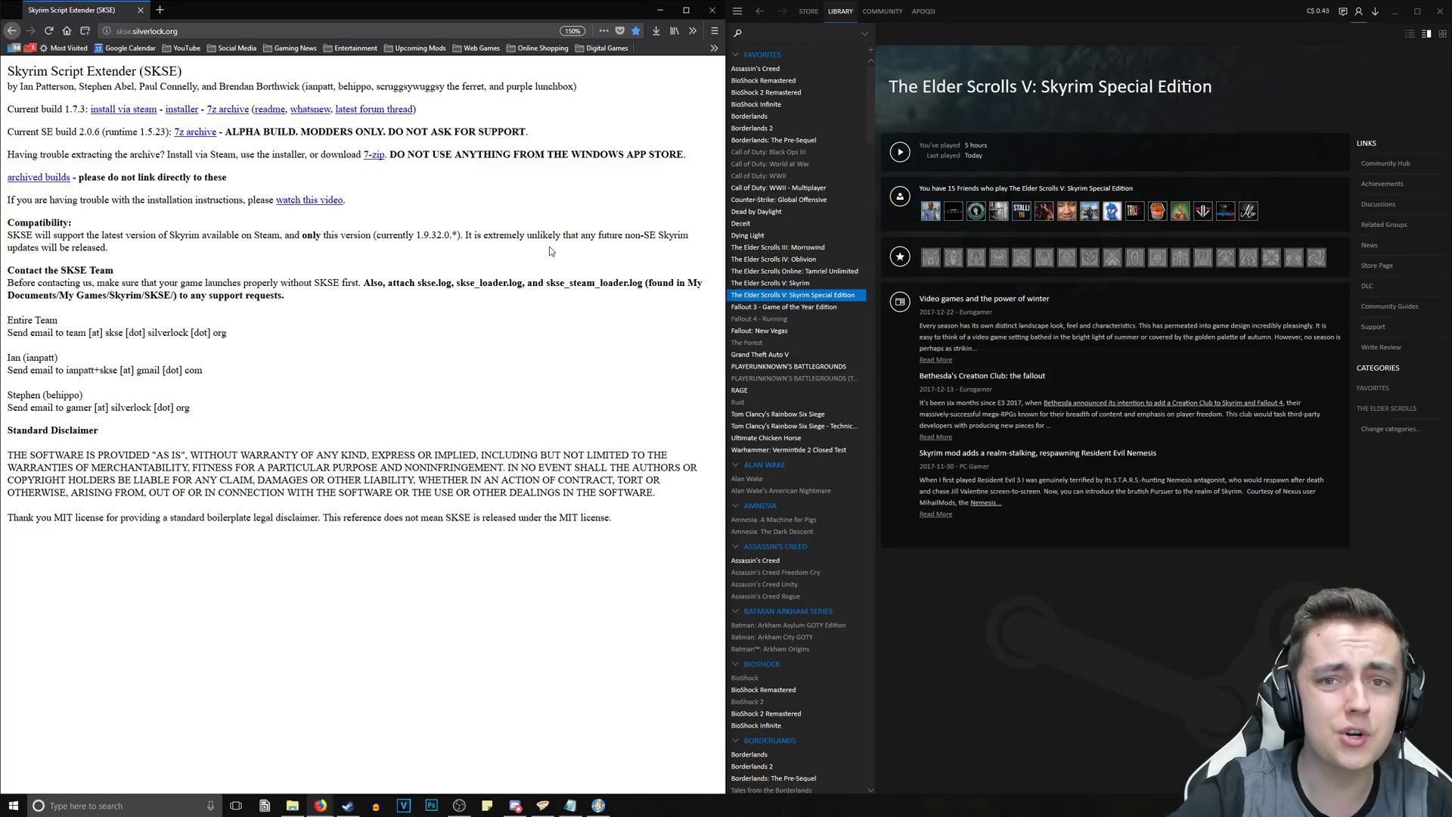
Highlight the site address and build lines, then download the SE build 2.0.6 7z archive.
click(151, 31)
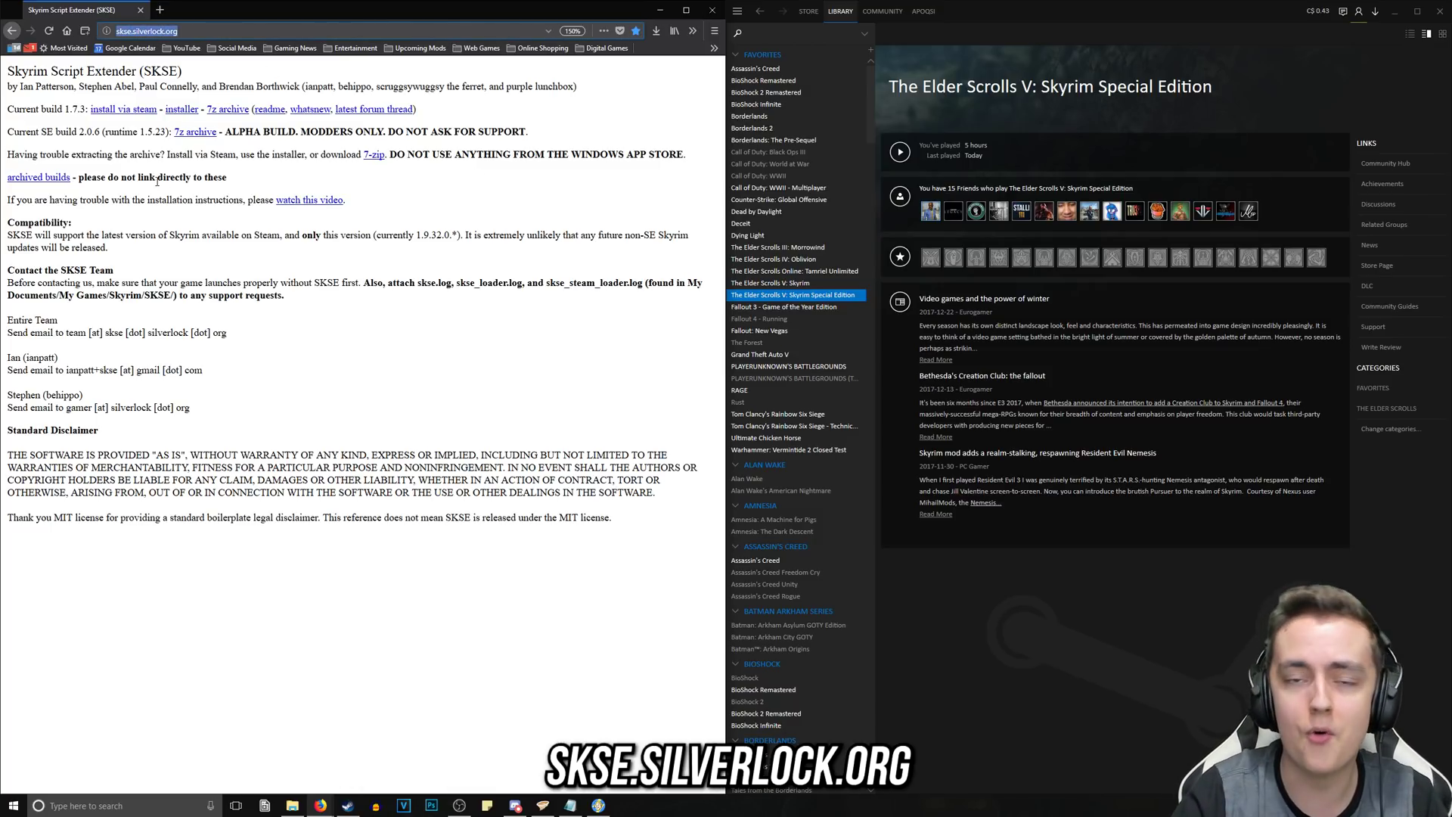
click(106, 151)
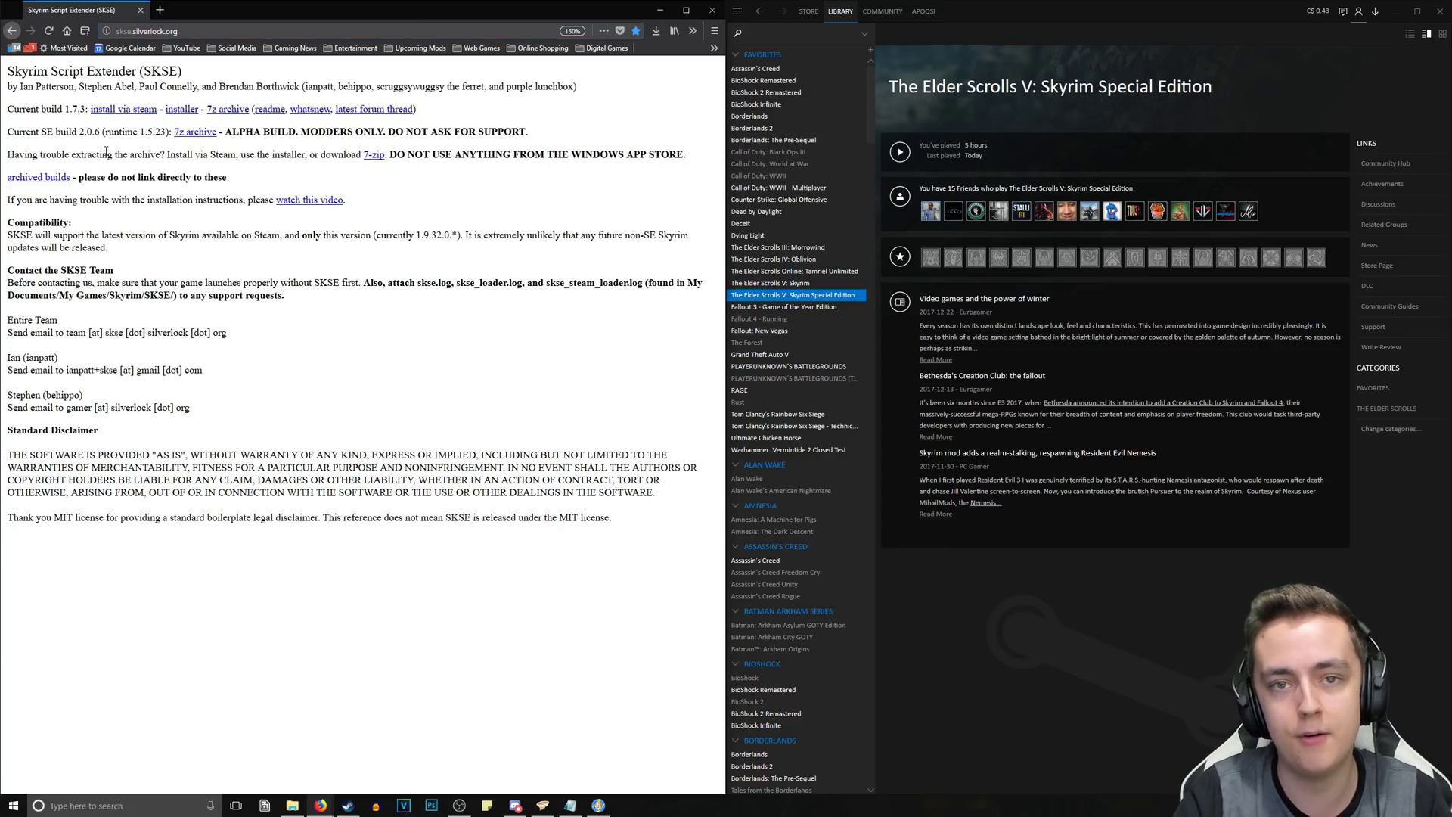
drag(8, 109, 86, 108)
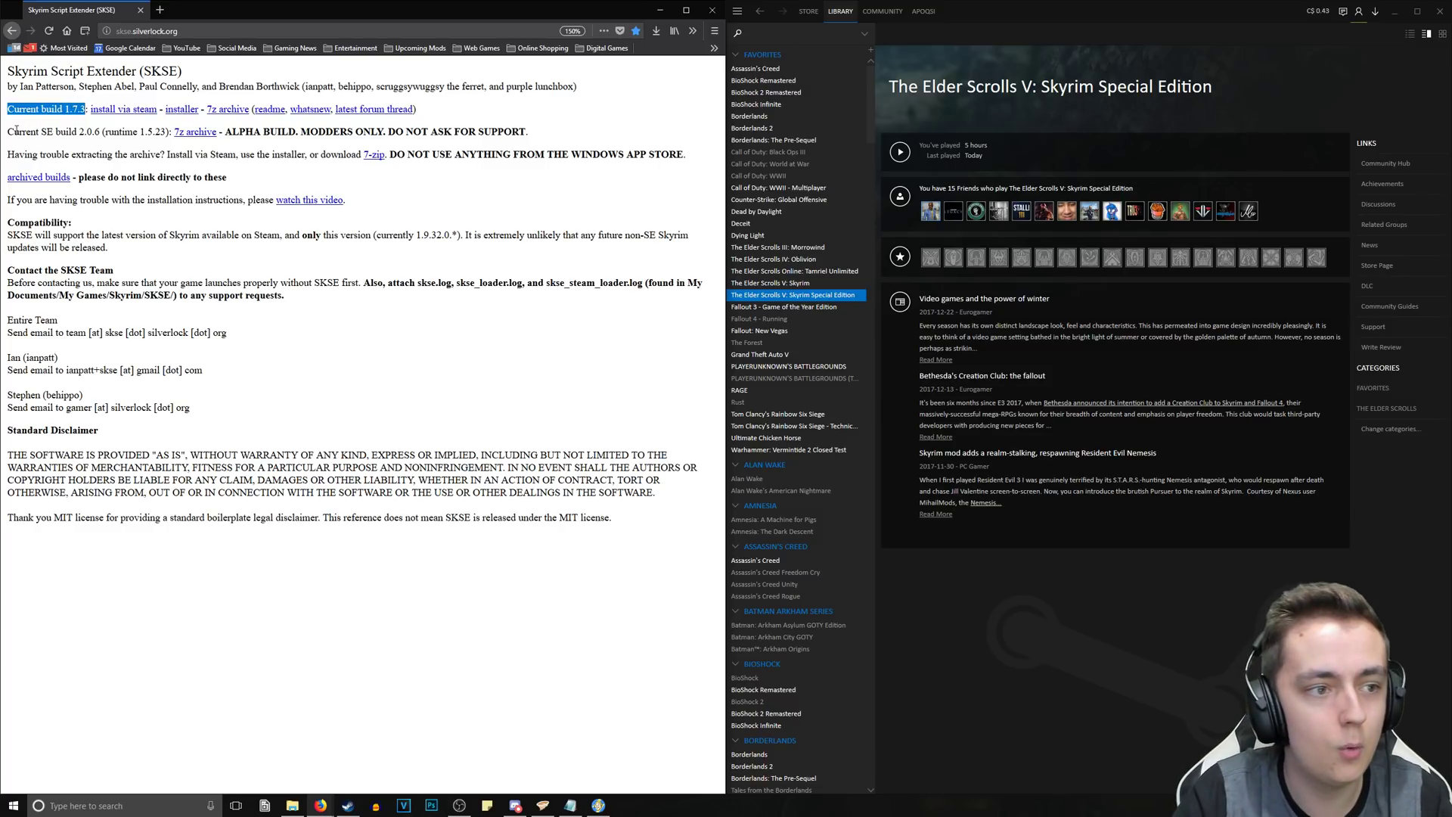
drag(8, 133, 78, 133)
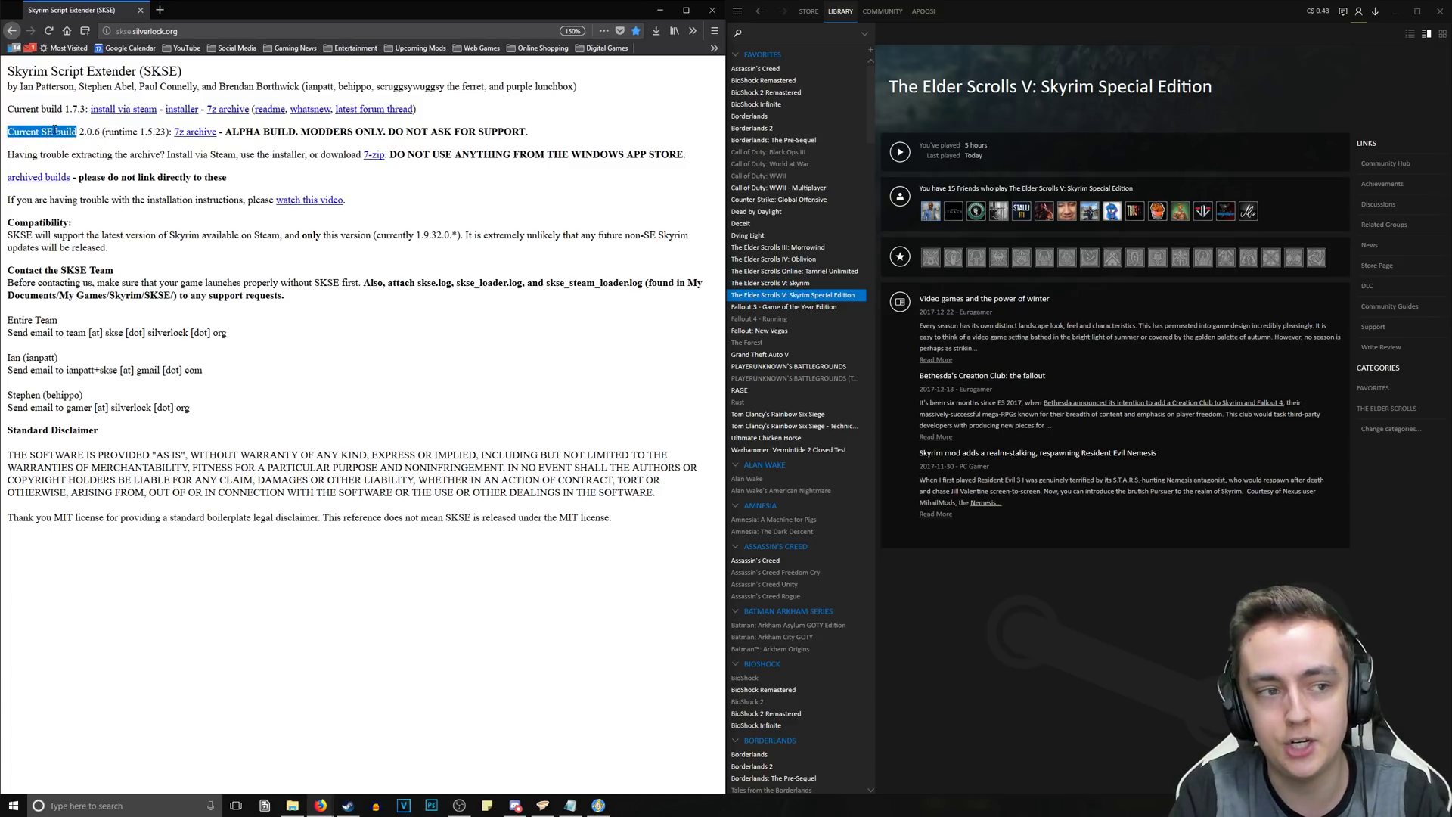
click(55, 130)
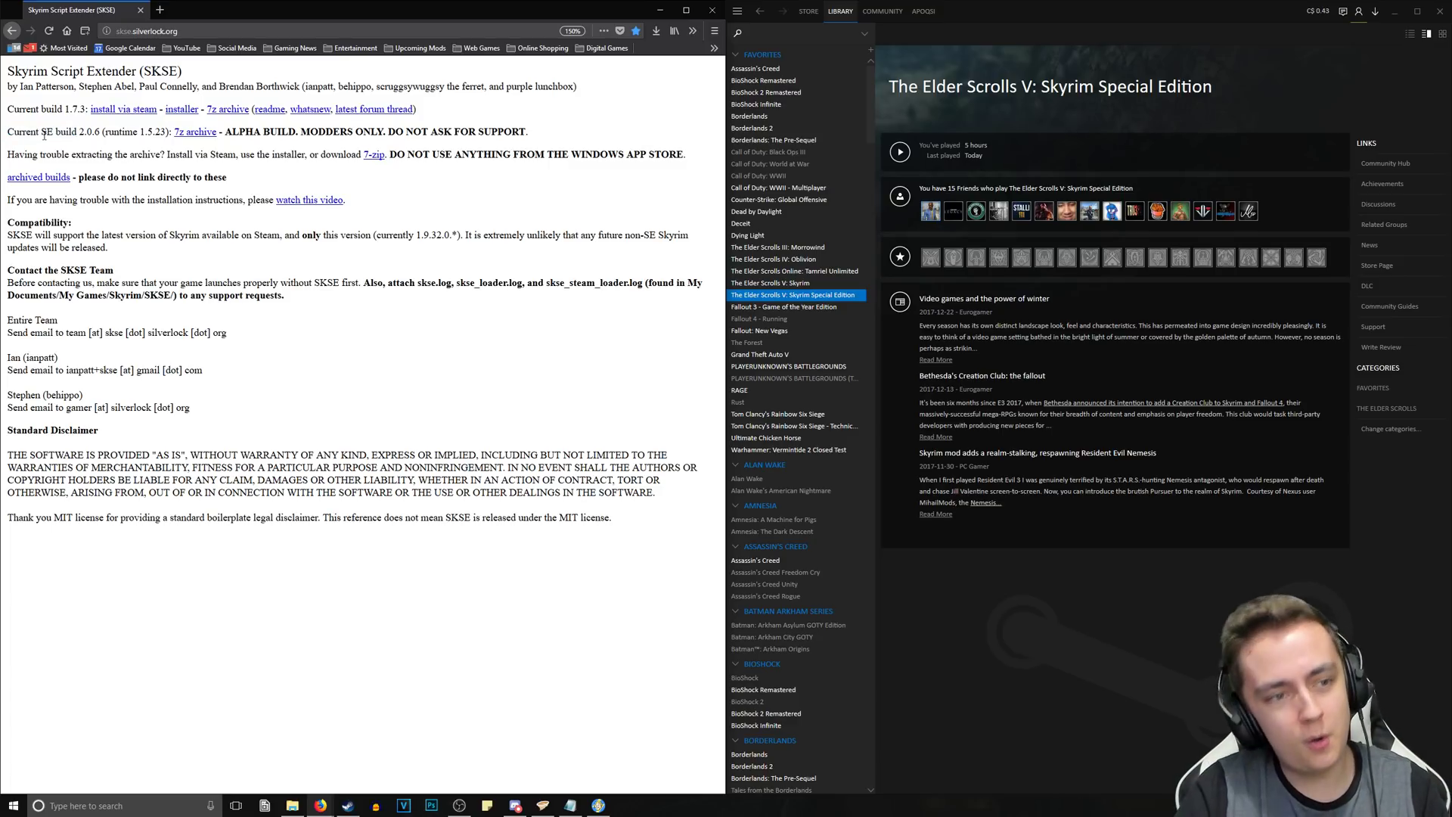
click(185, 136)
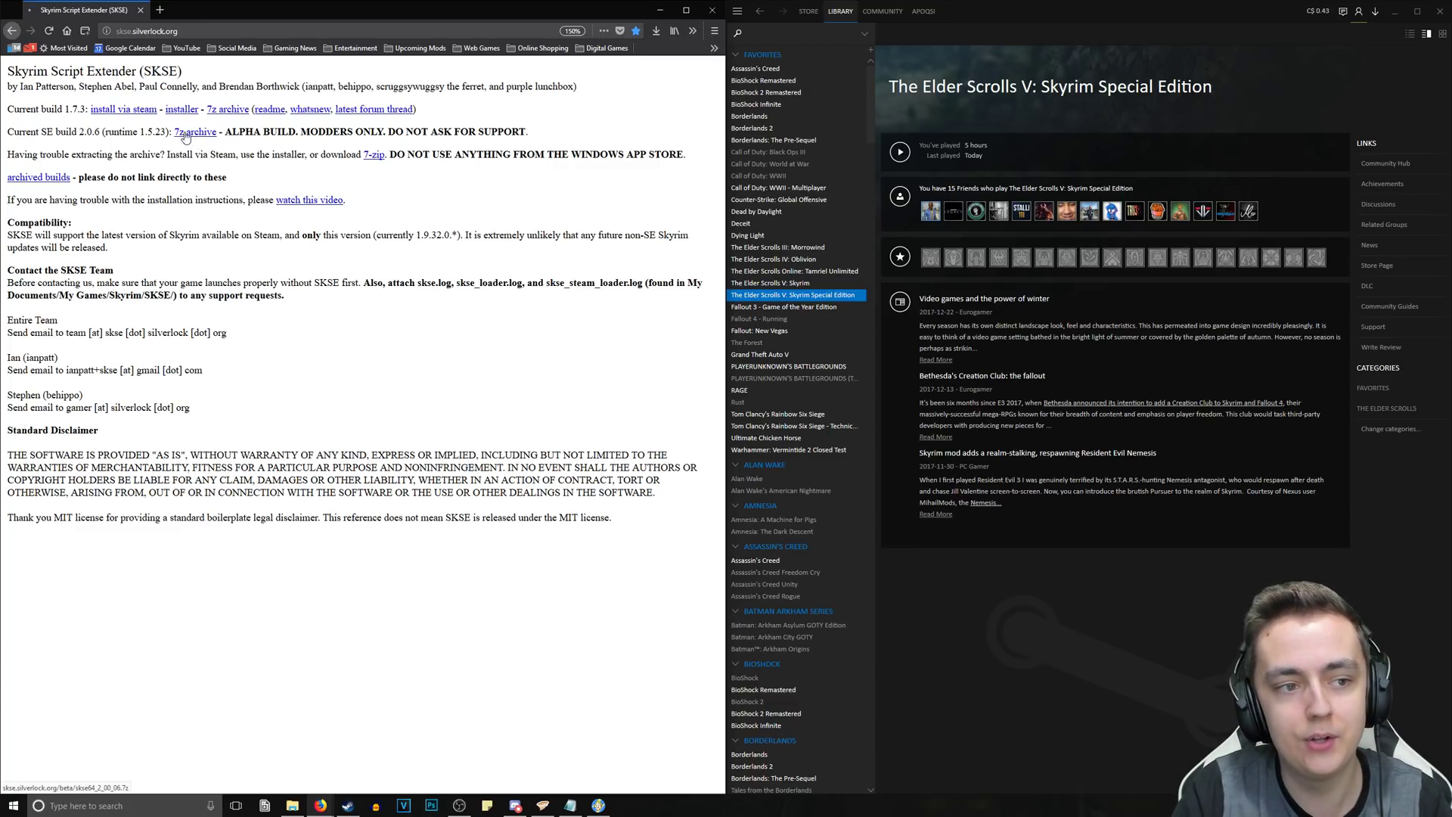
Save the download, extract the skse64 archive to skse64_2_00_06 with 7-Zip, and open it.
click(647, 474)
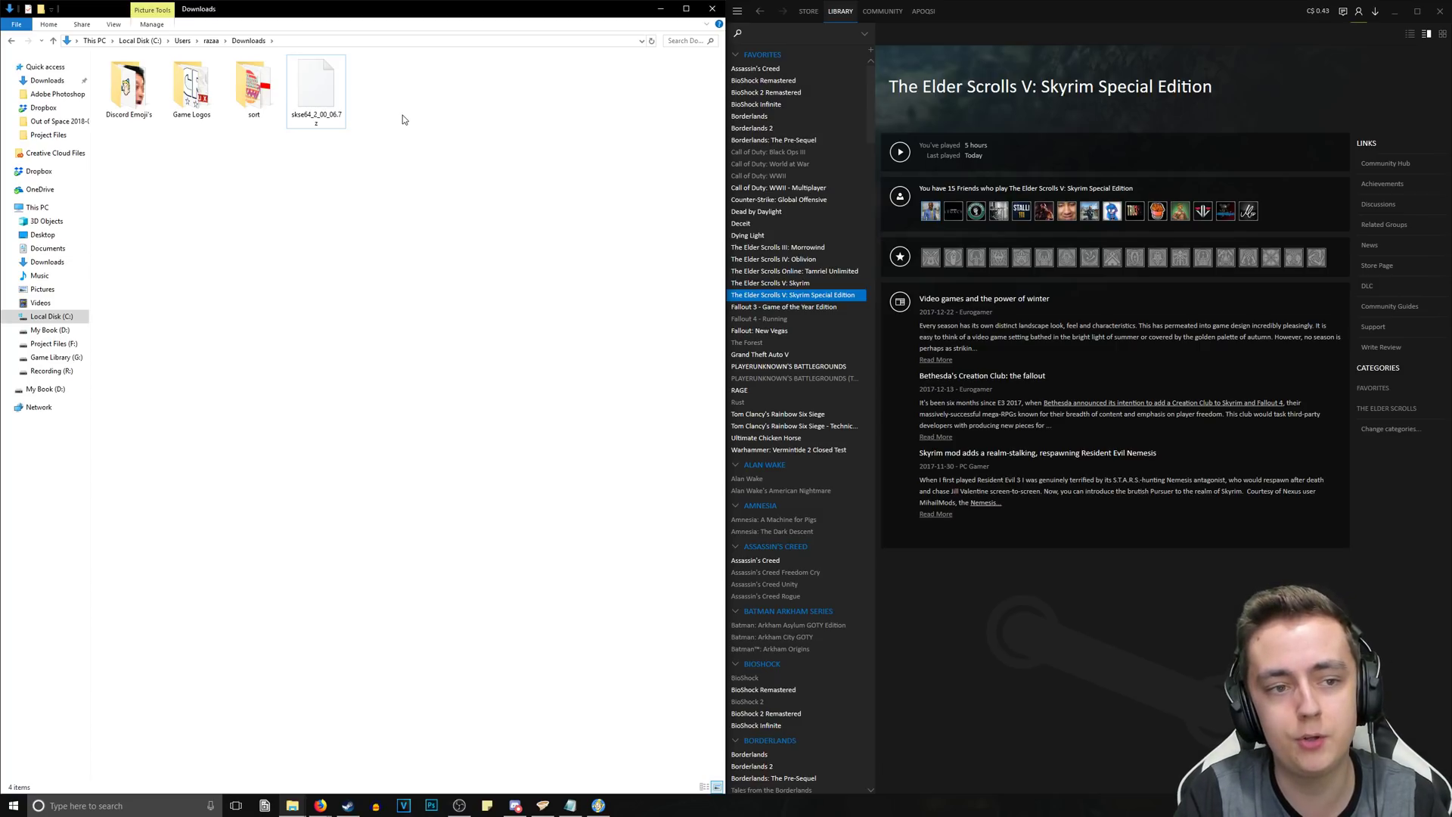
right_click(316, 102)
mouse_move(355, 119)
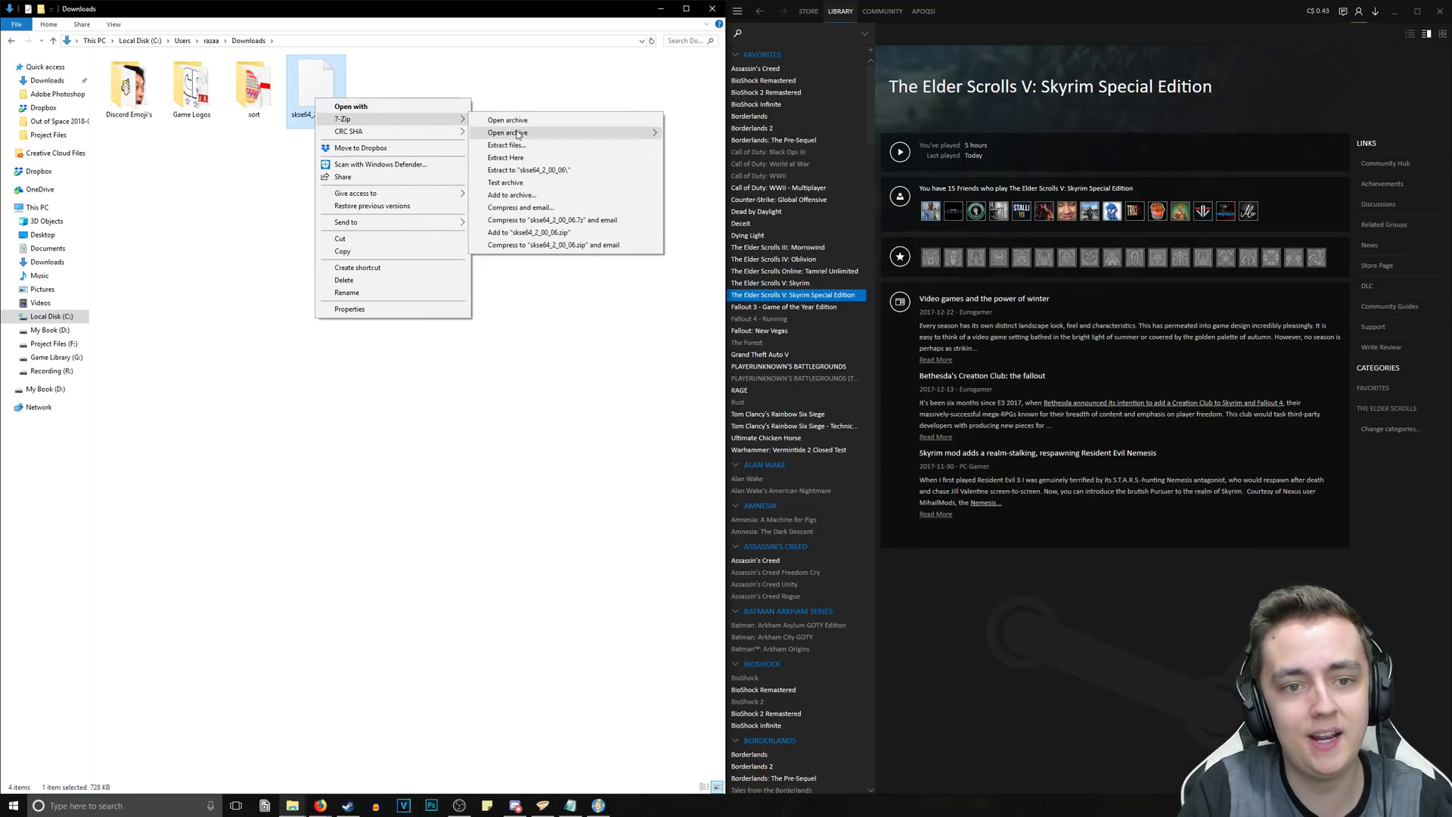
click(527, 170)
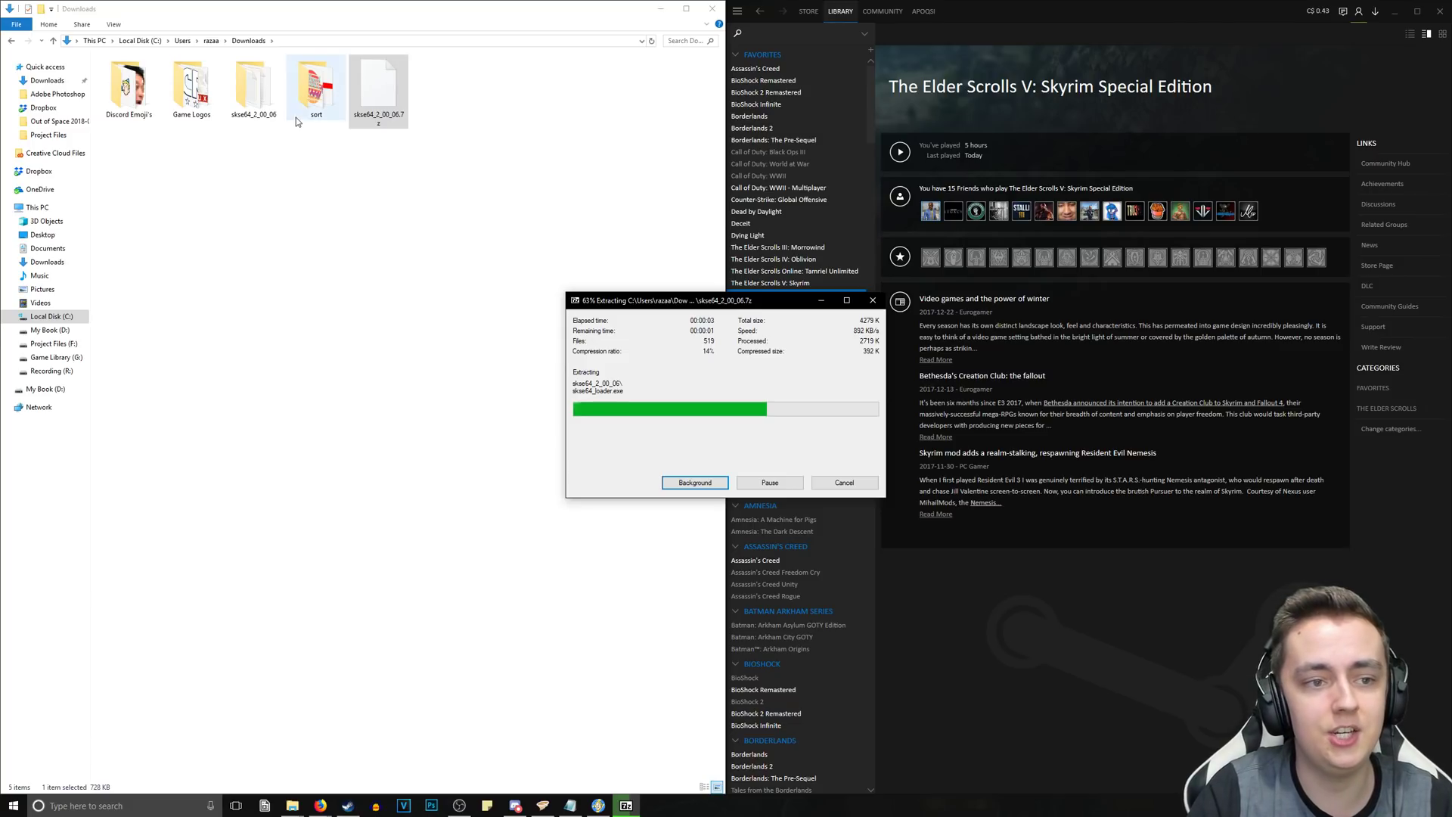
double_click(253, 87)
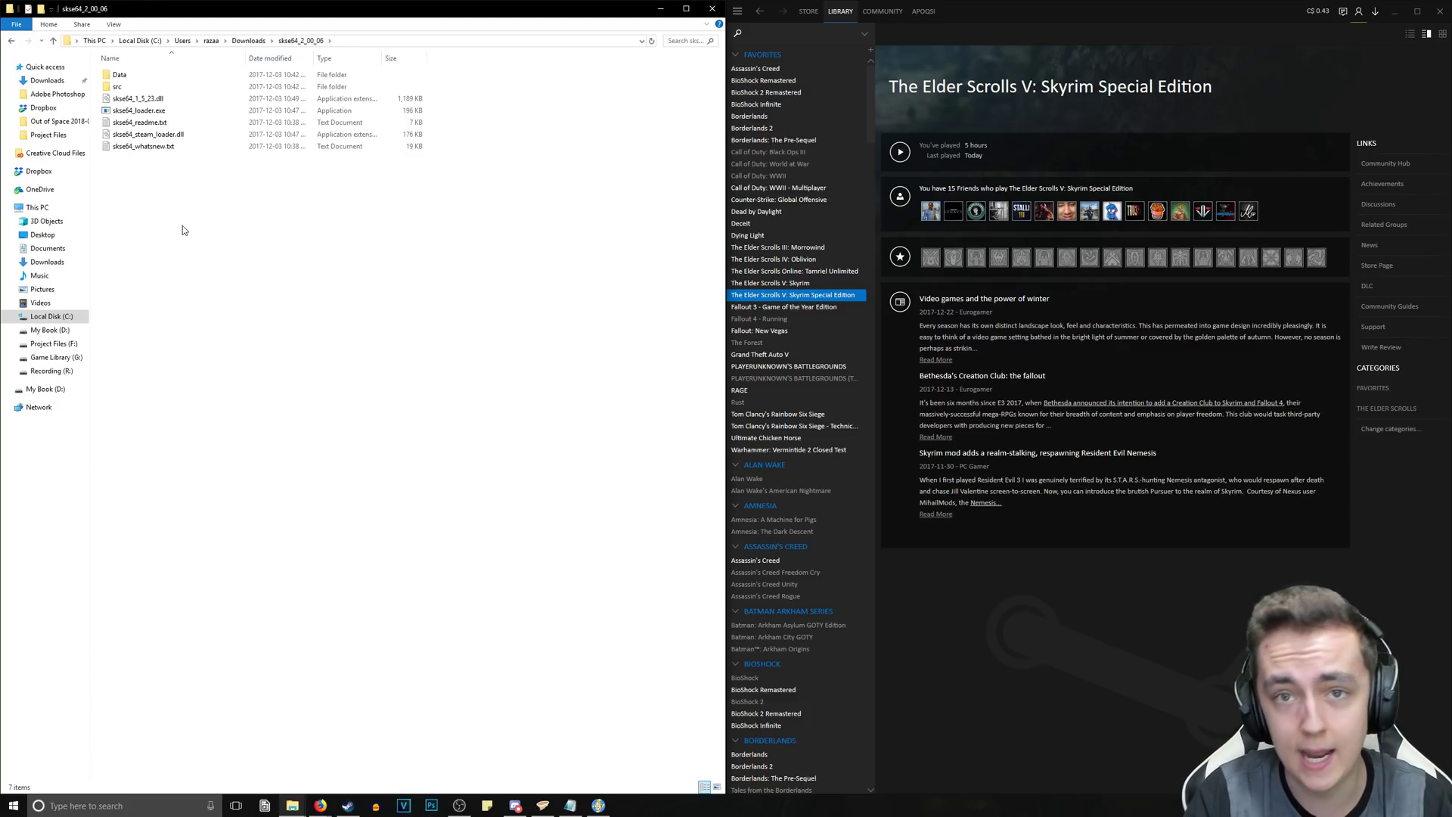
Open Skyrim Special Edition's local files folder from Steam and snap it right.
right_click(838, 297)
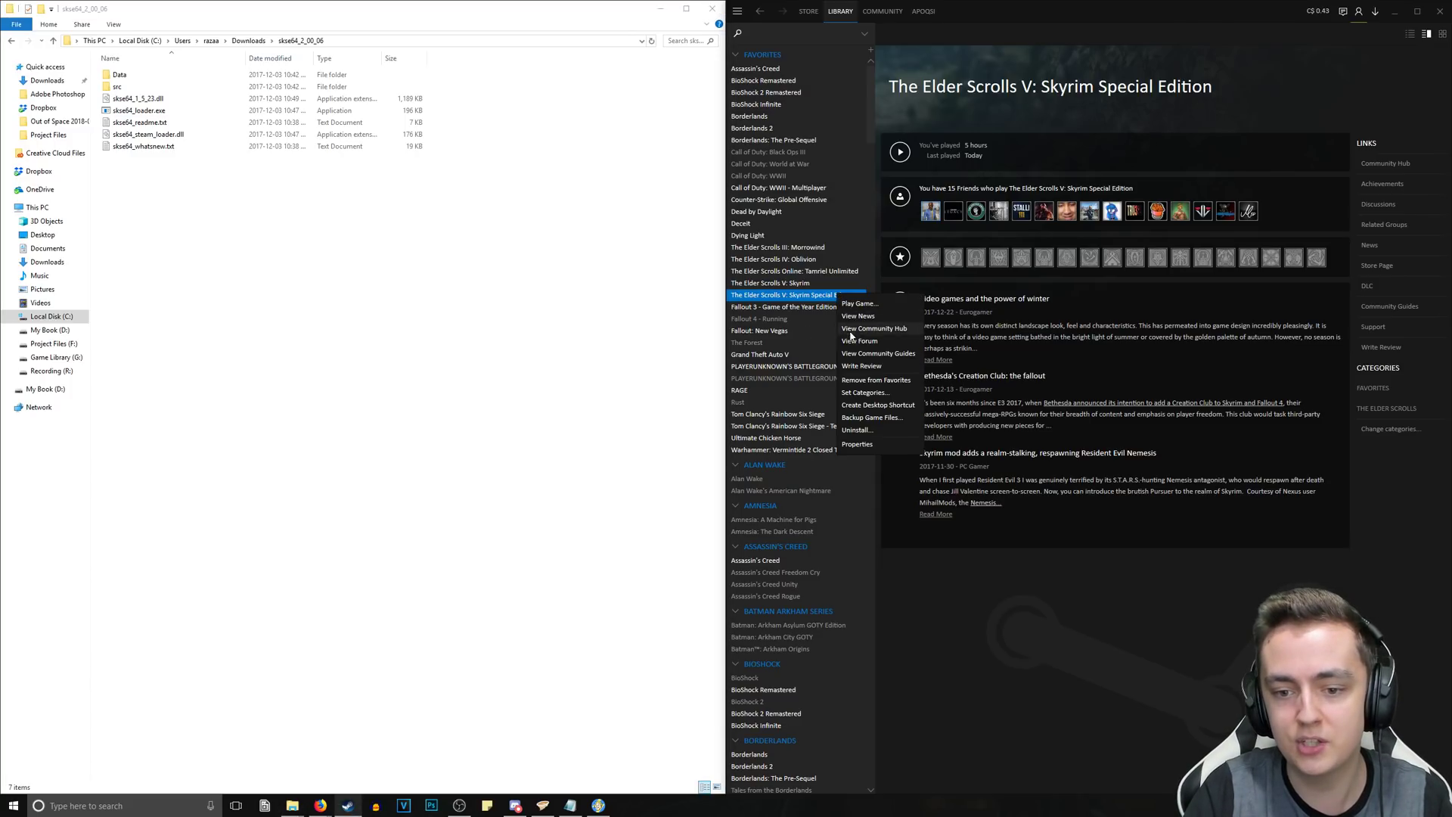
click(862, 443)
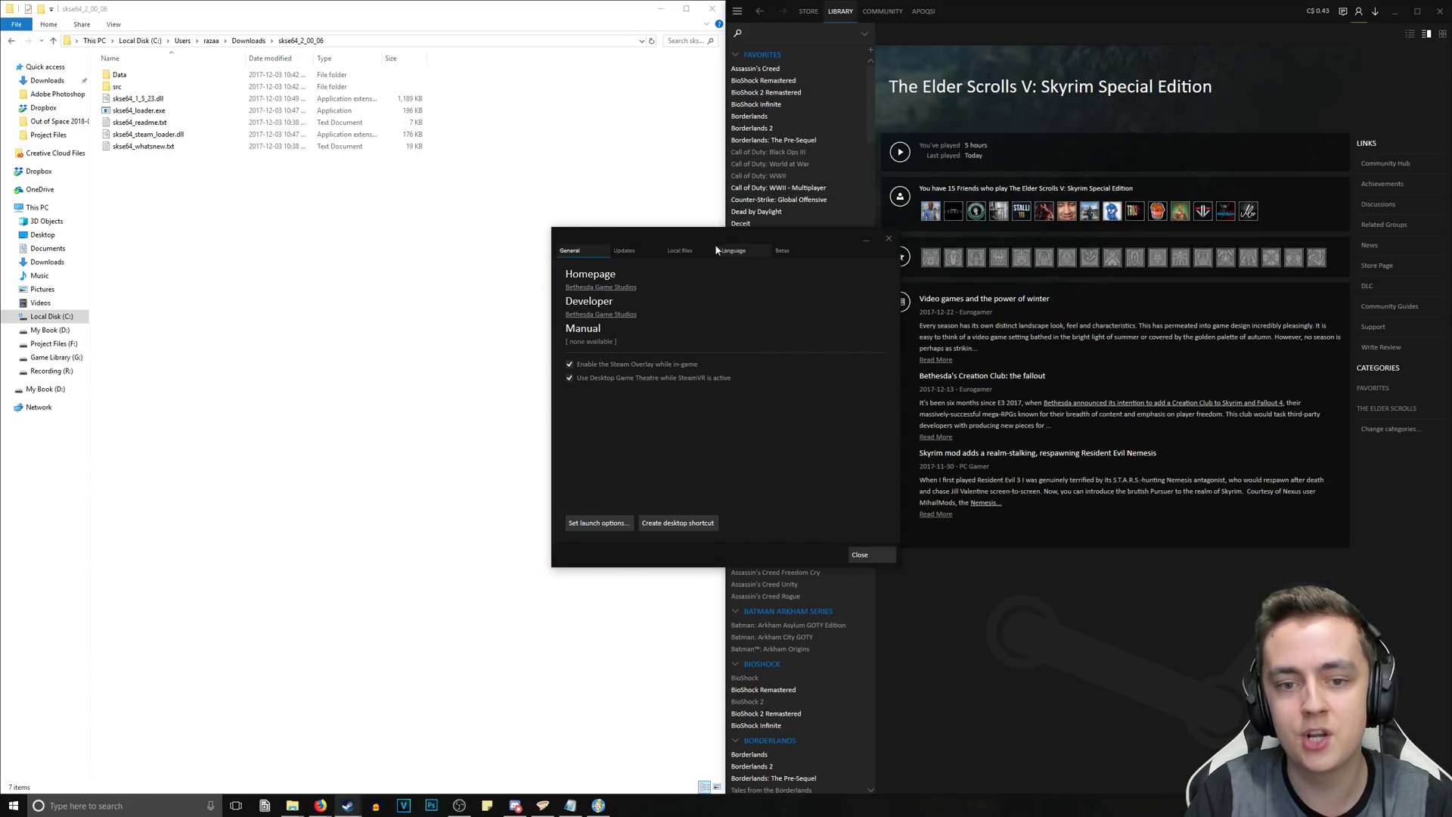
click(680, 251)
click(617, 387)
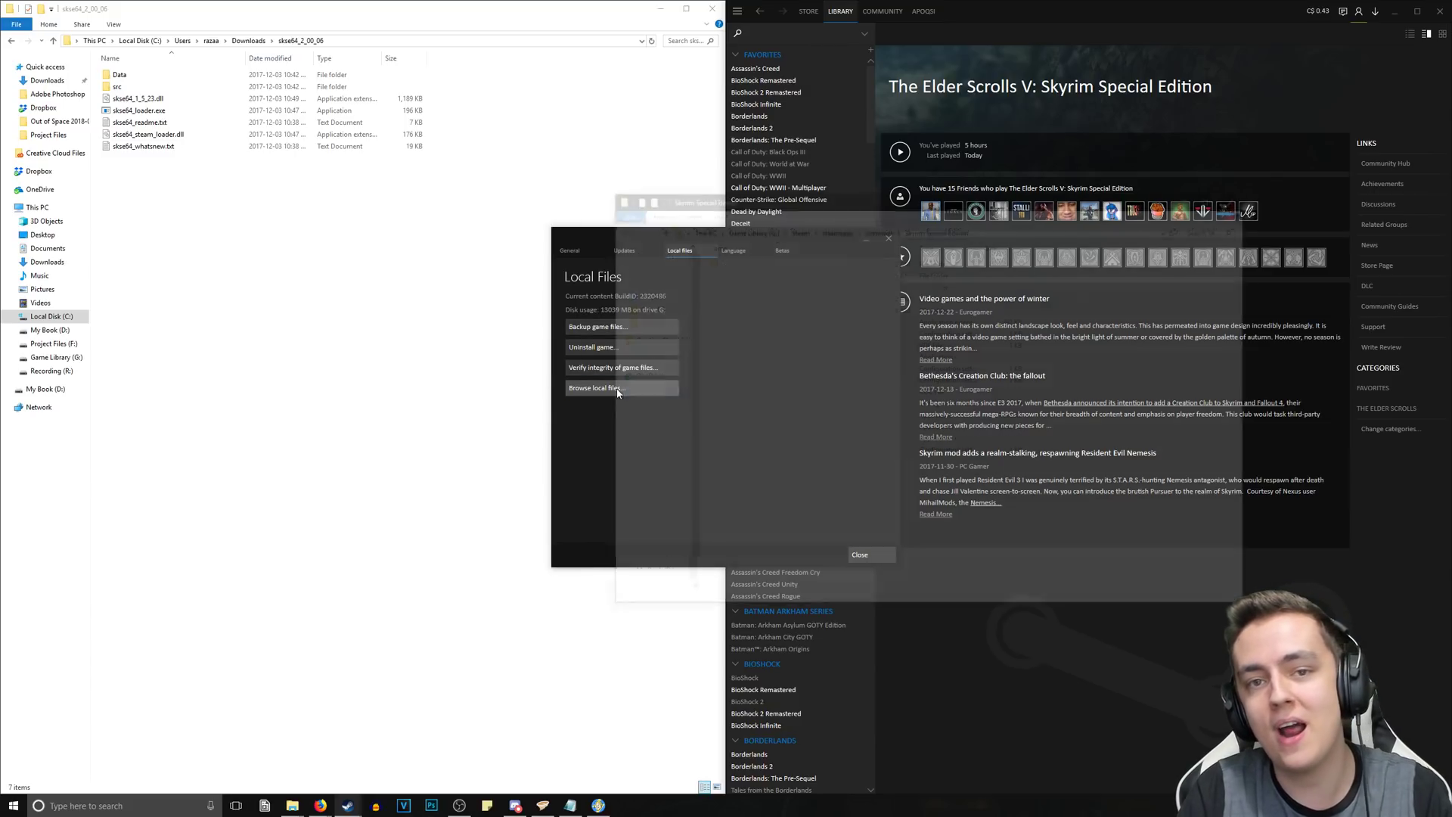
key(super+Right)
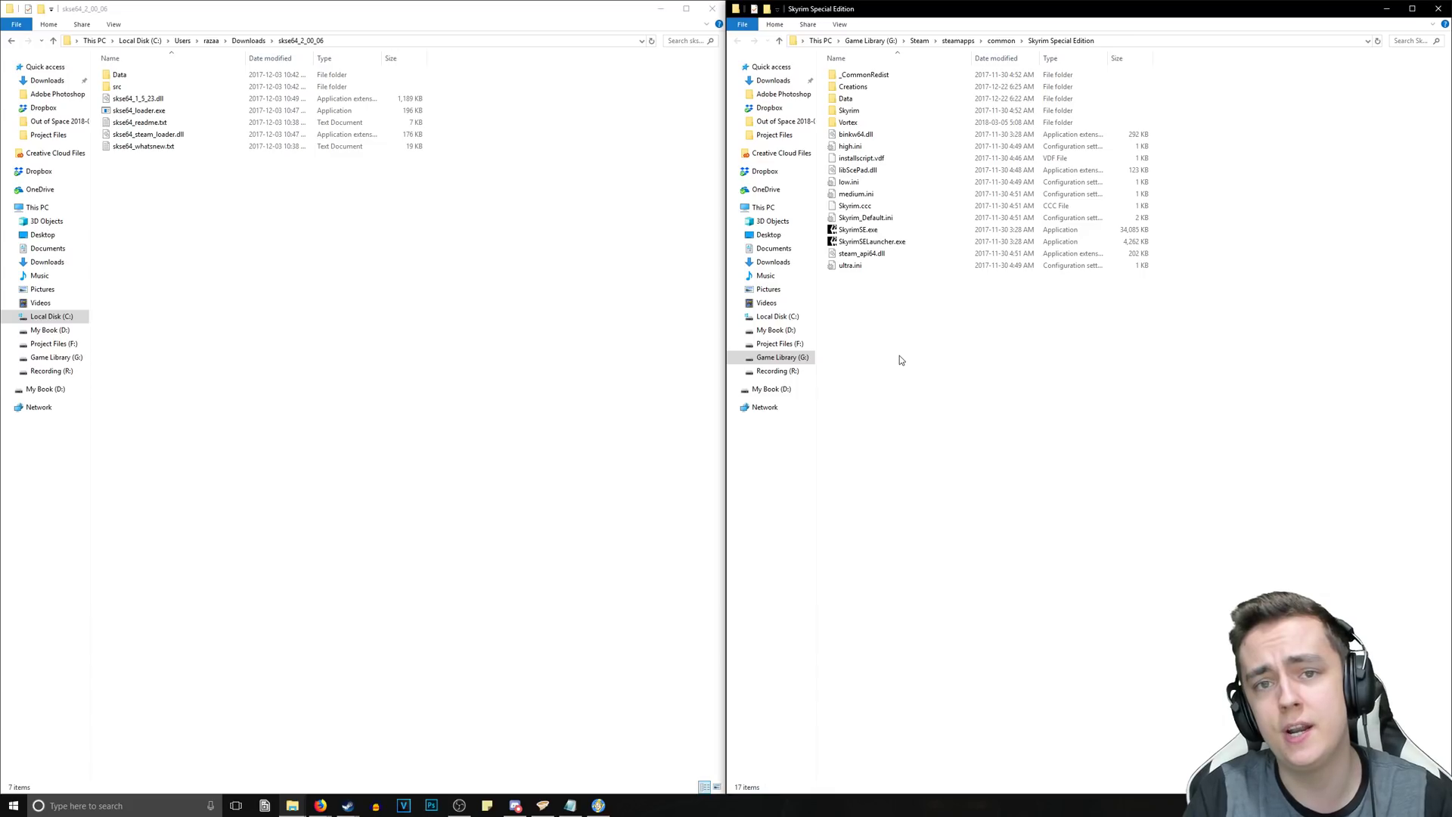
Copy the five skse64 files from skse64_2_00_06 into the Skyrim Special Edition folder.
click(869, 241)
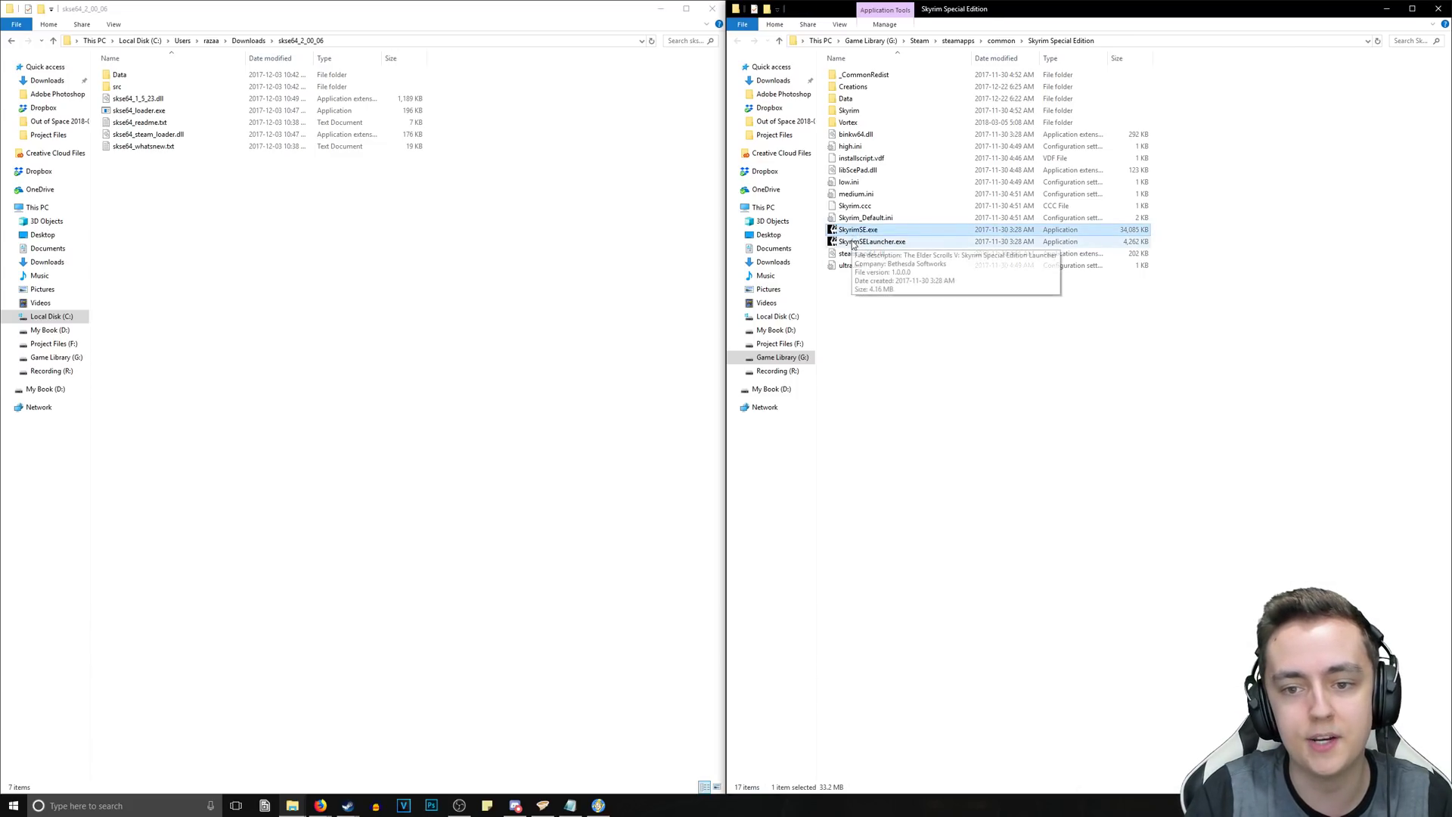
click(152, 166)
drag(152, 164, 141, 94)
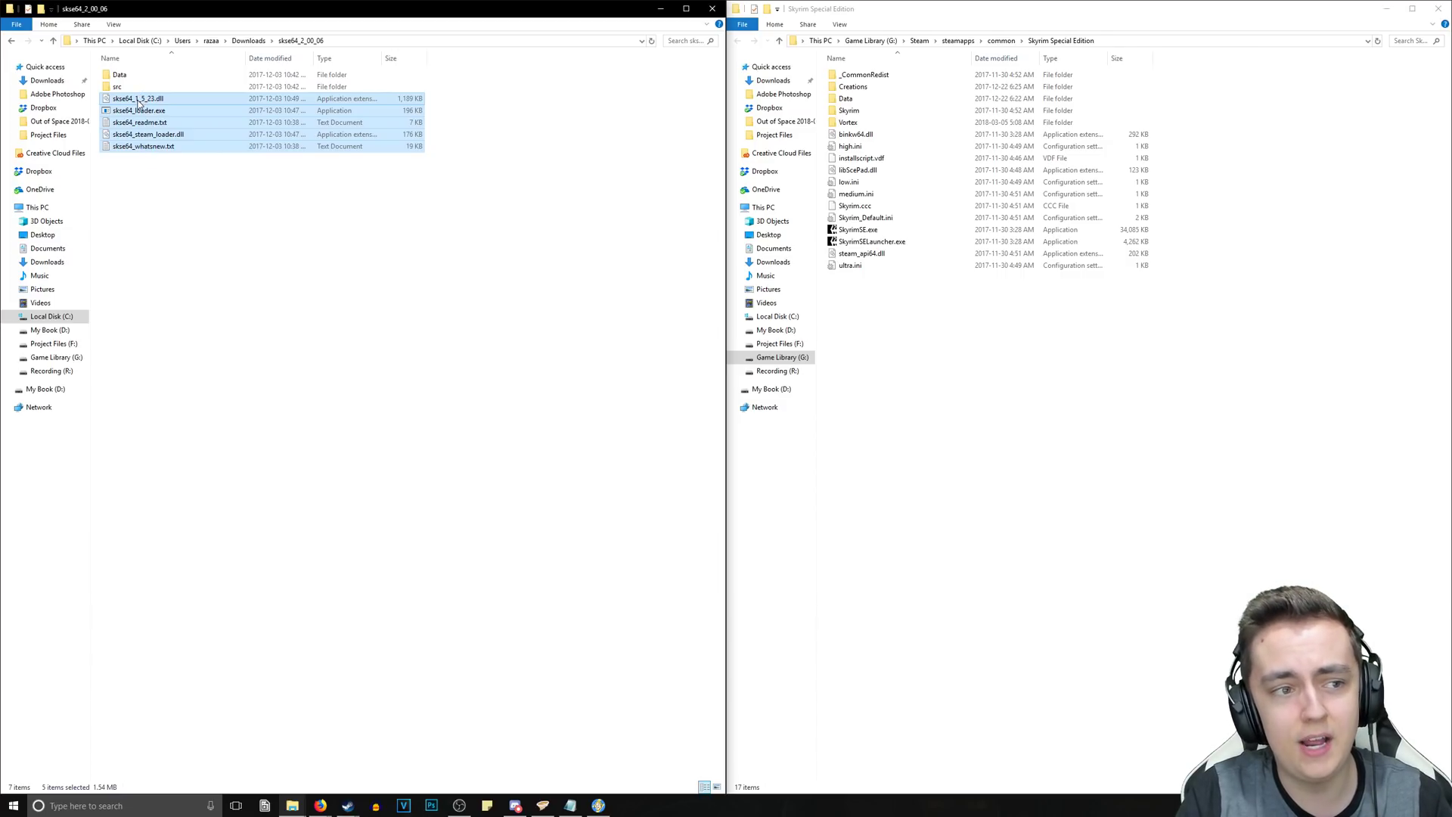
drag(130, 105, 1064, 381)
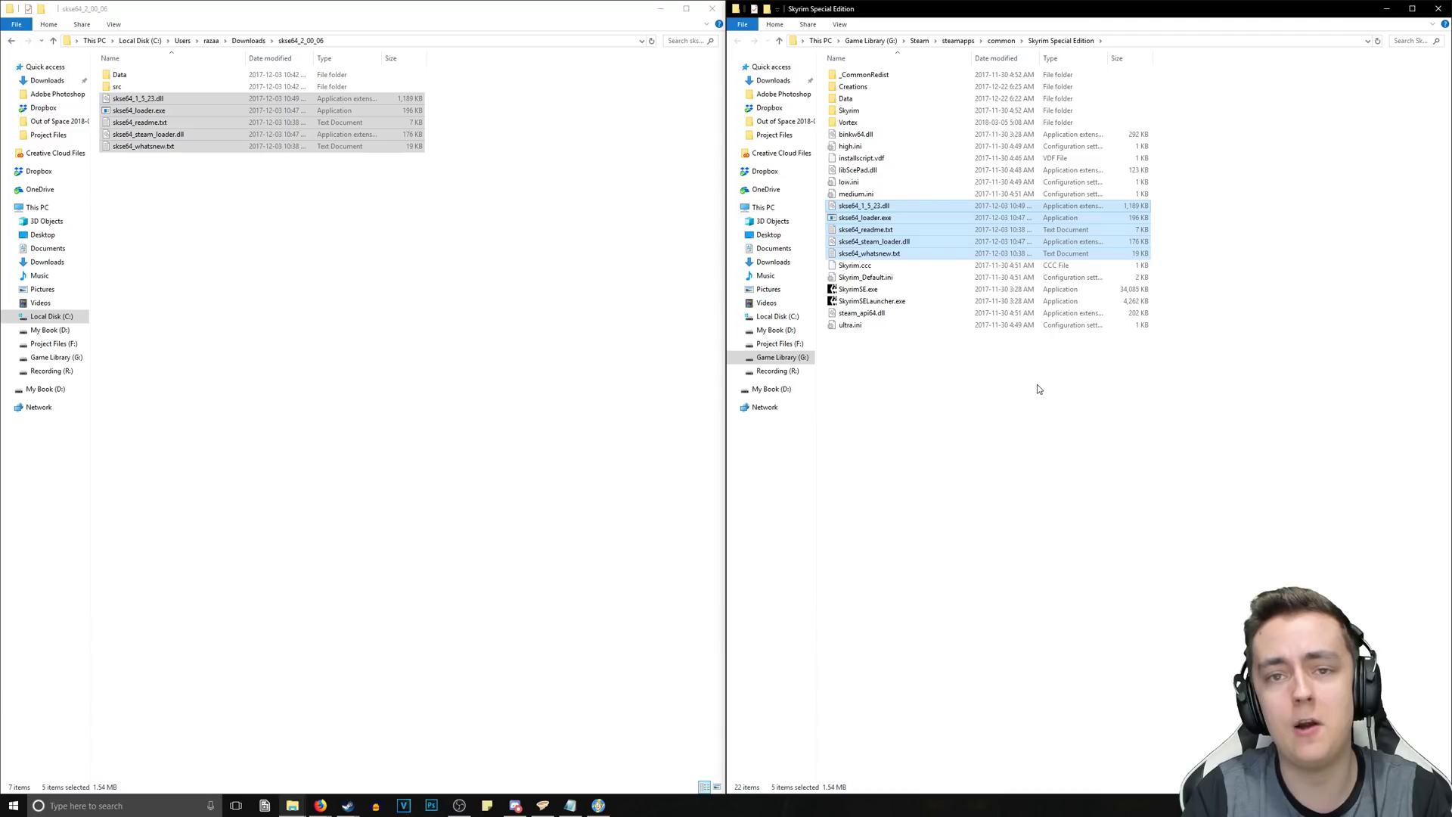
click(1037, 389)
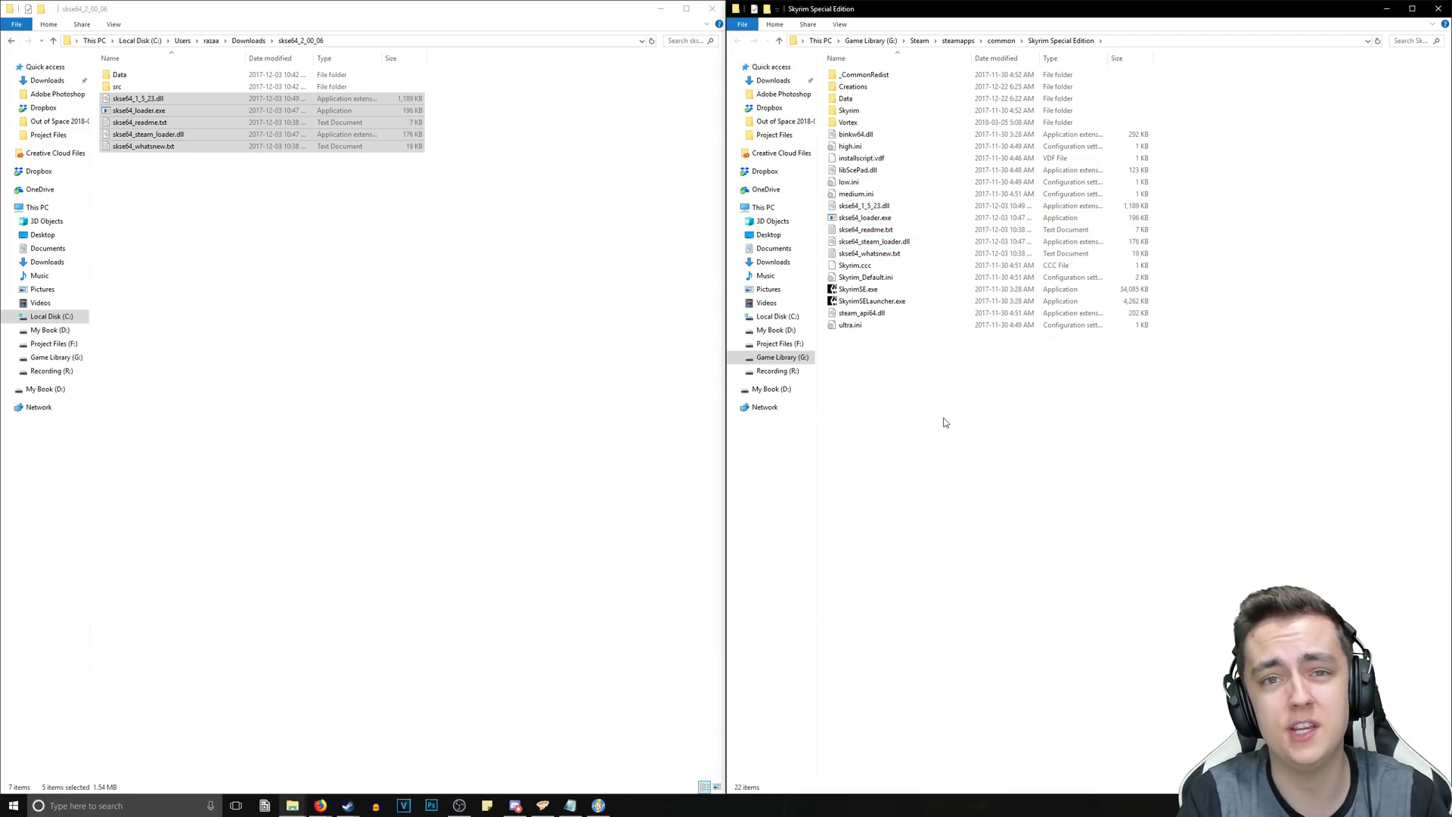
Pack the extracted Data folder into Data.7z with 7-Zip.
click(287, 248)
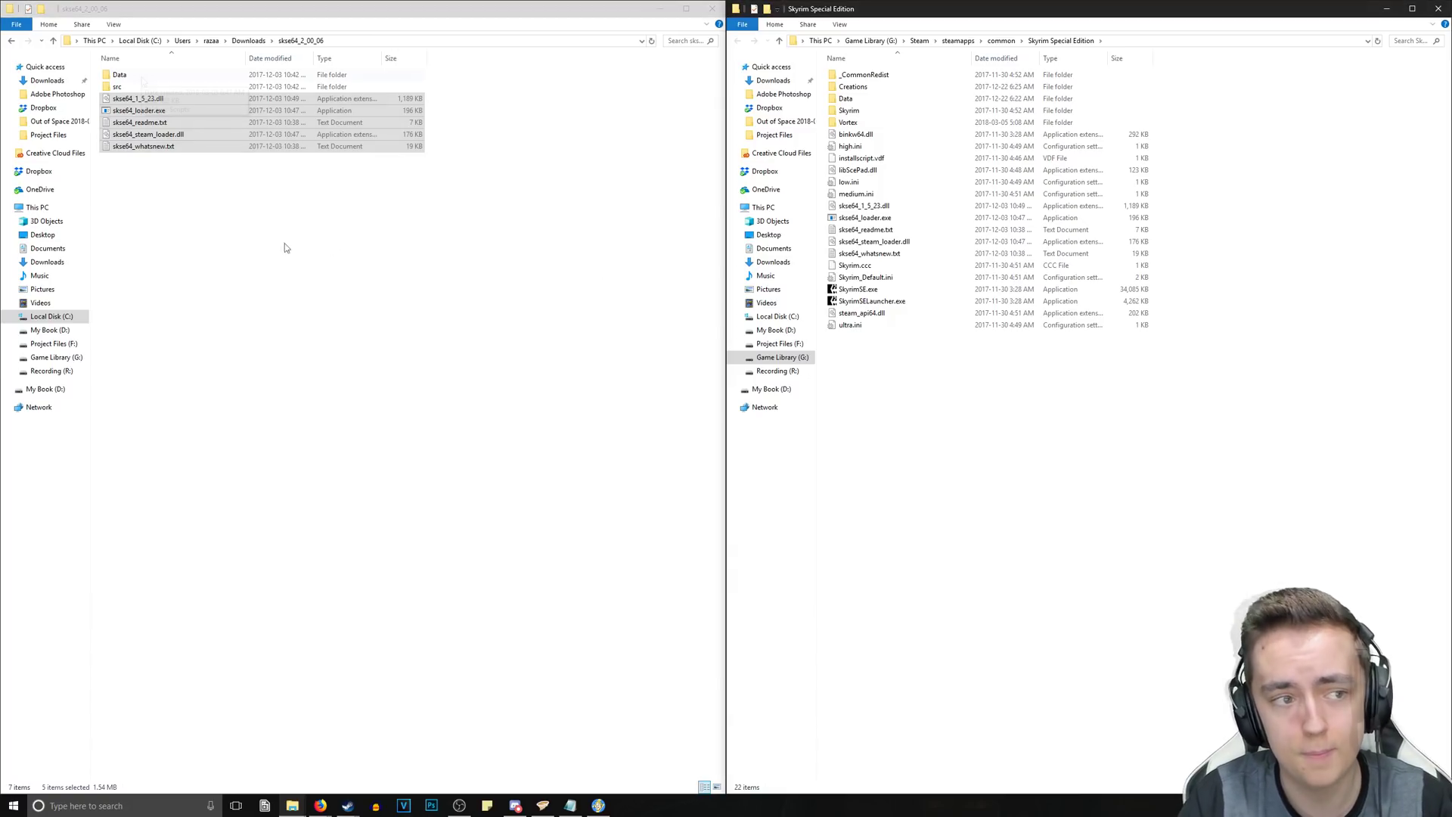
click(138, 79)
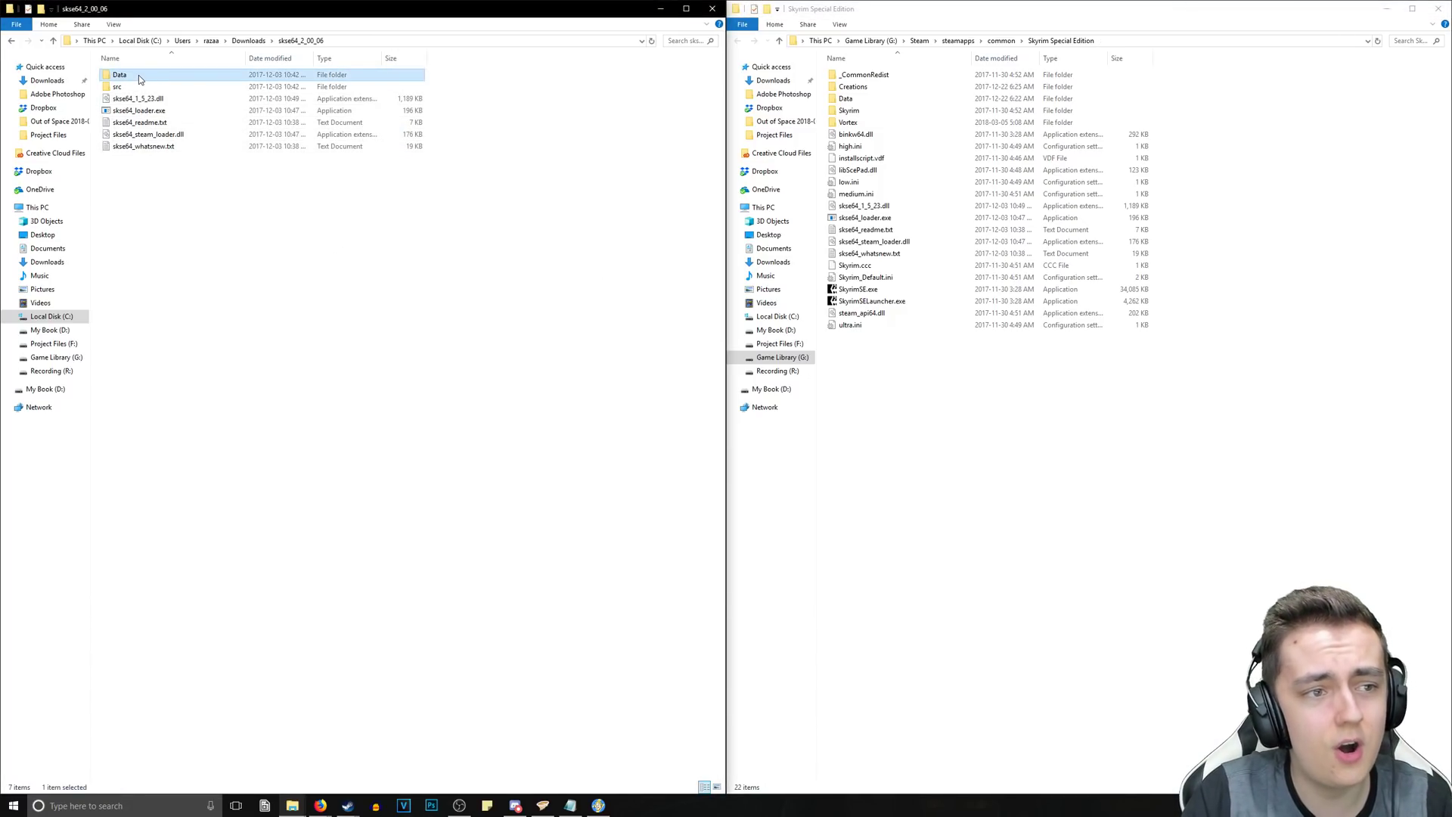
right_click(138, 78)
mouse_move(172, 129)
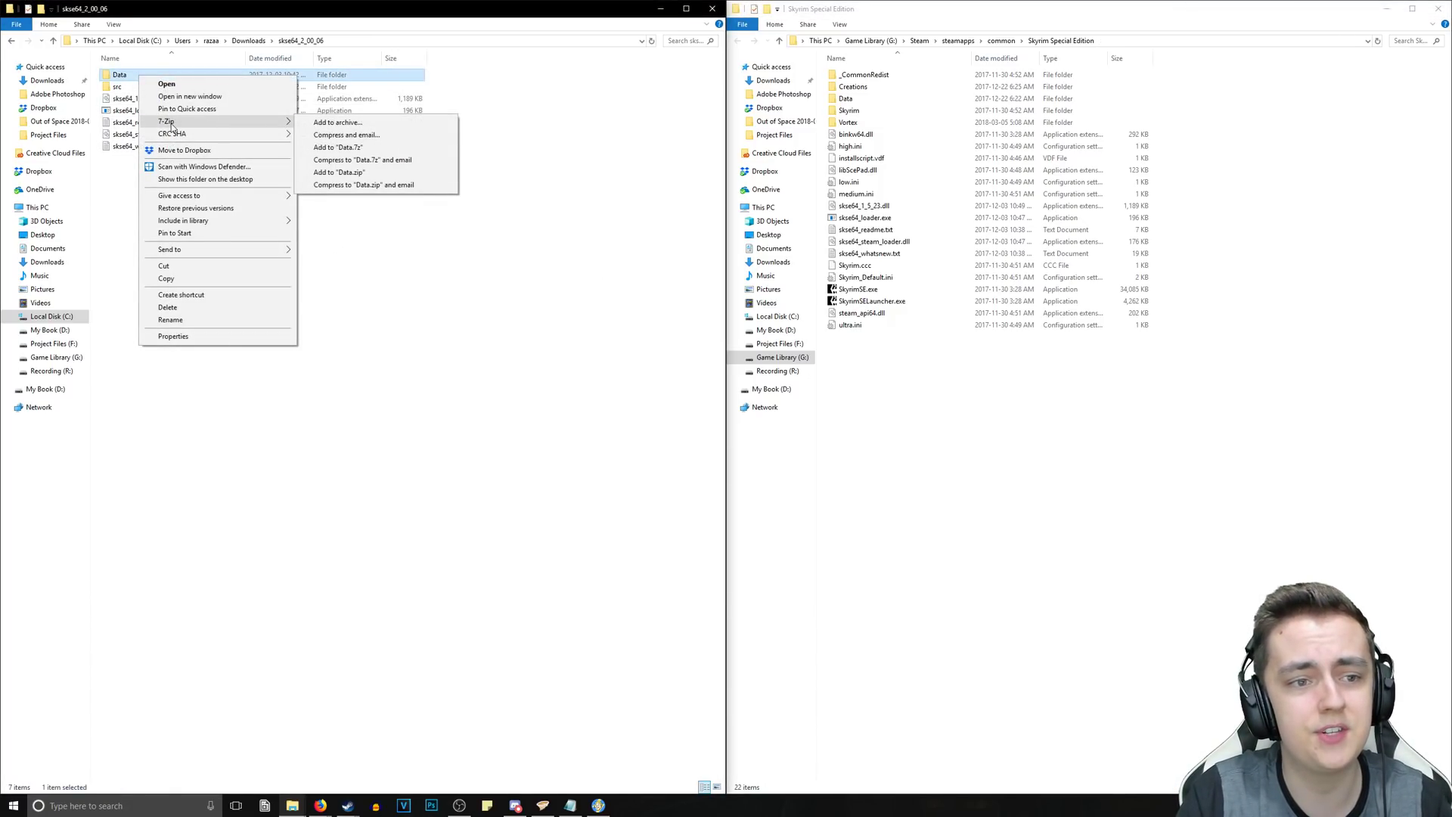
click(343, 149)
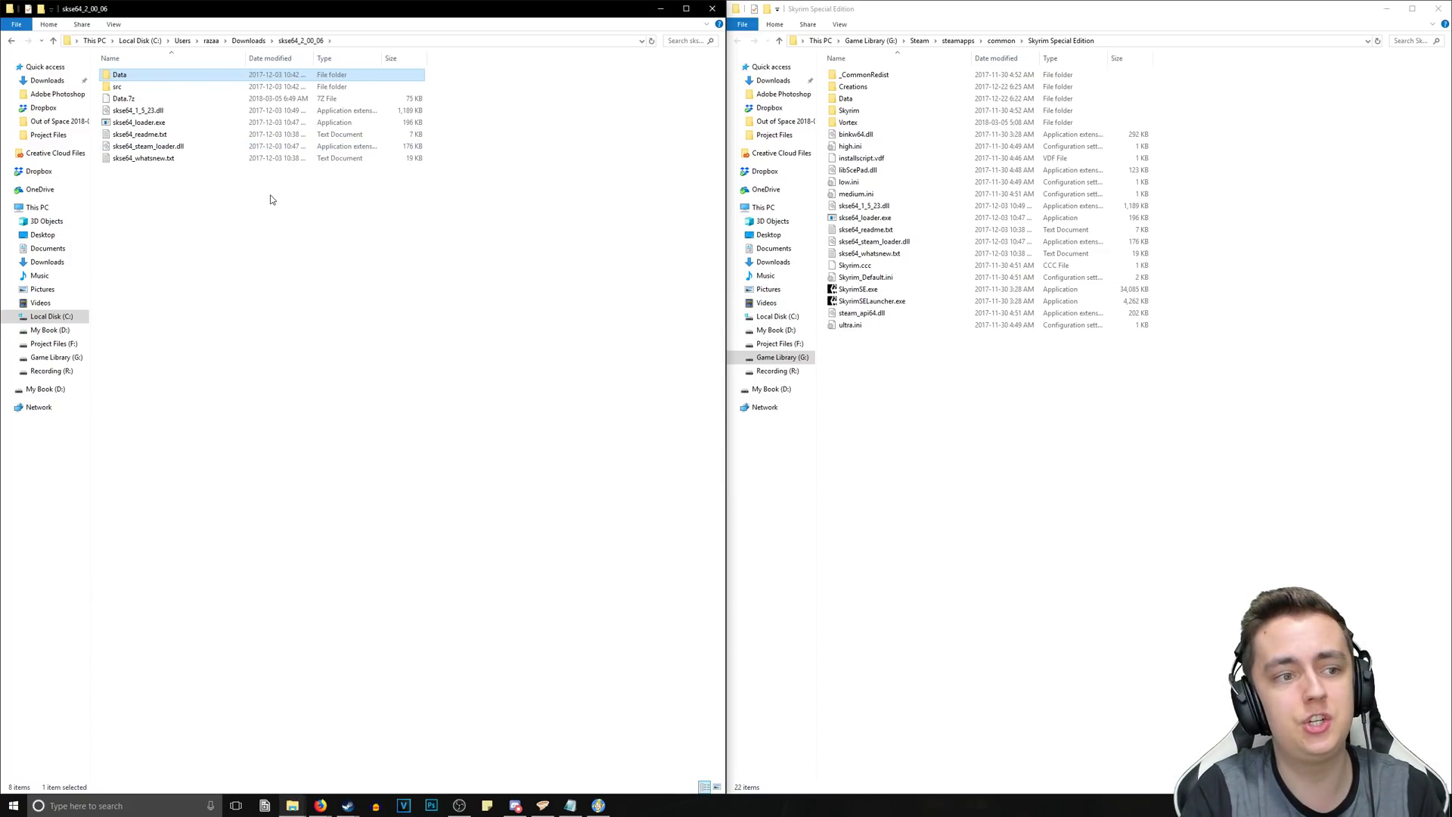
Rename Data.7z to 'SKSE64 Scripts.7z'.
right_click(123, 98)
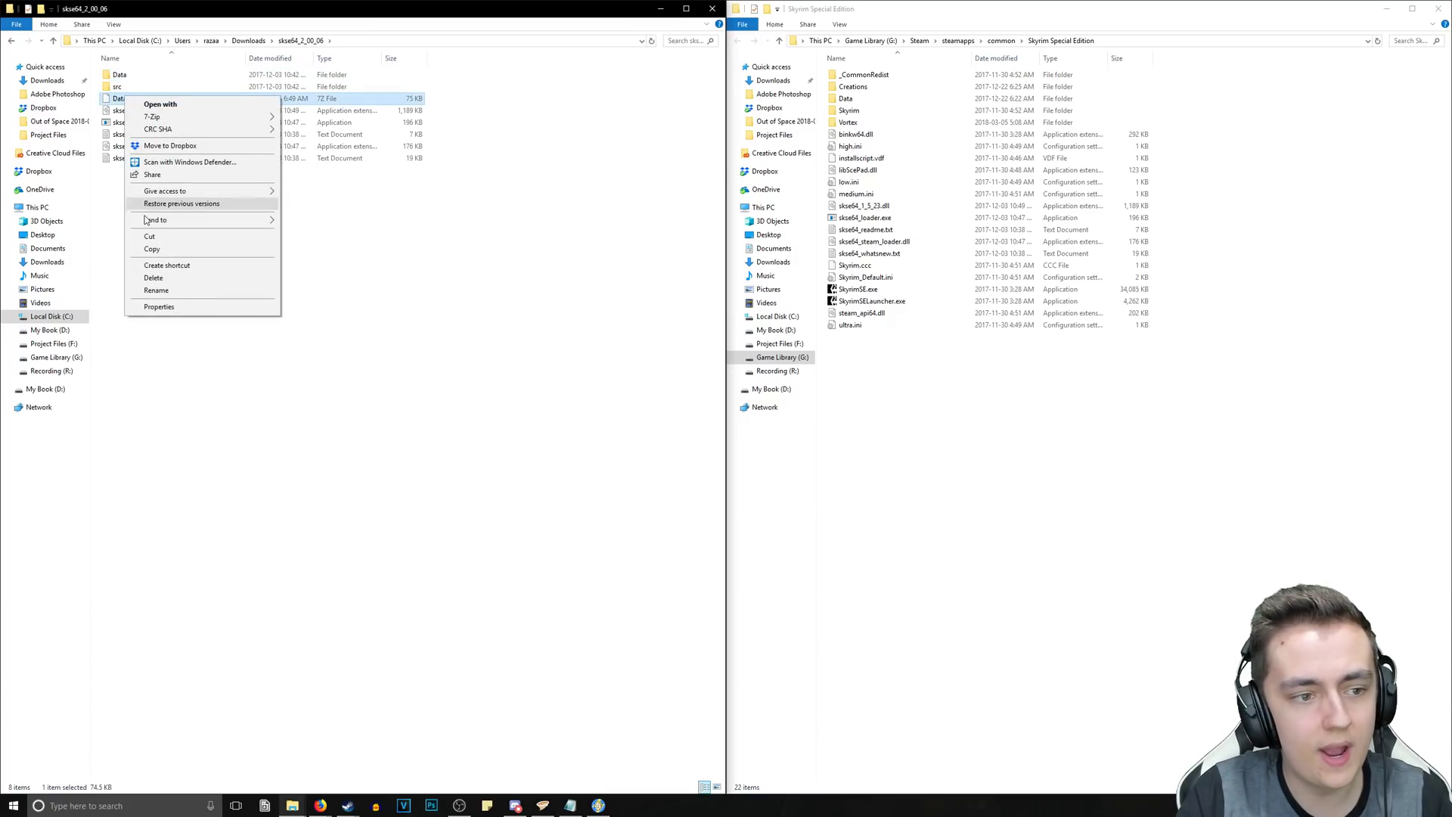
click(264, 291)
text(SKSE64 Scripts.7z)
key(Return)
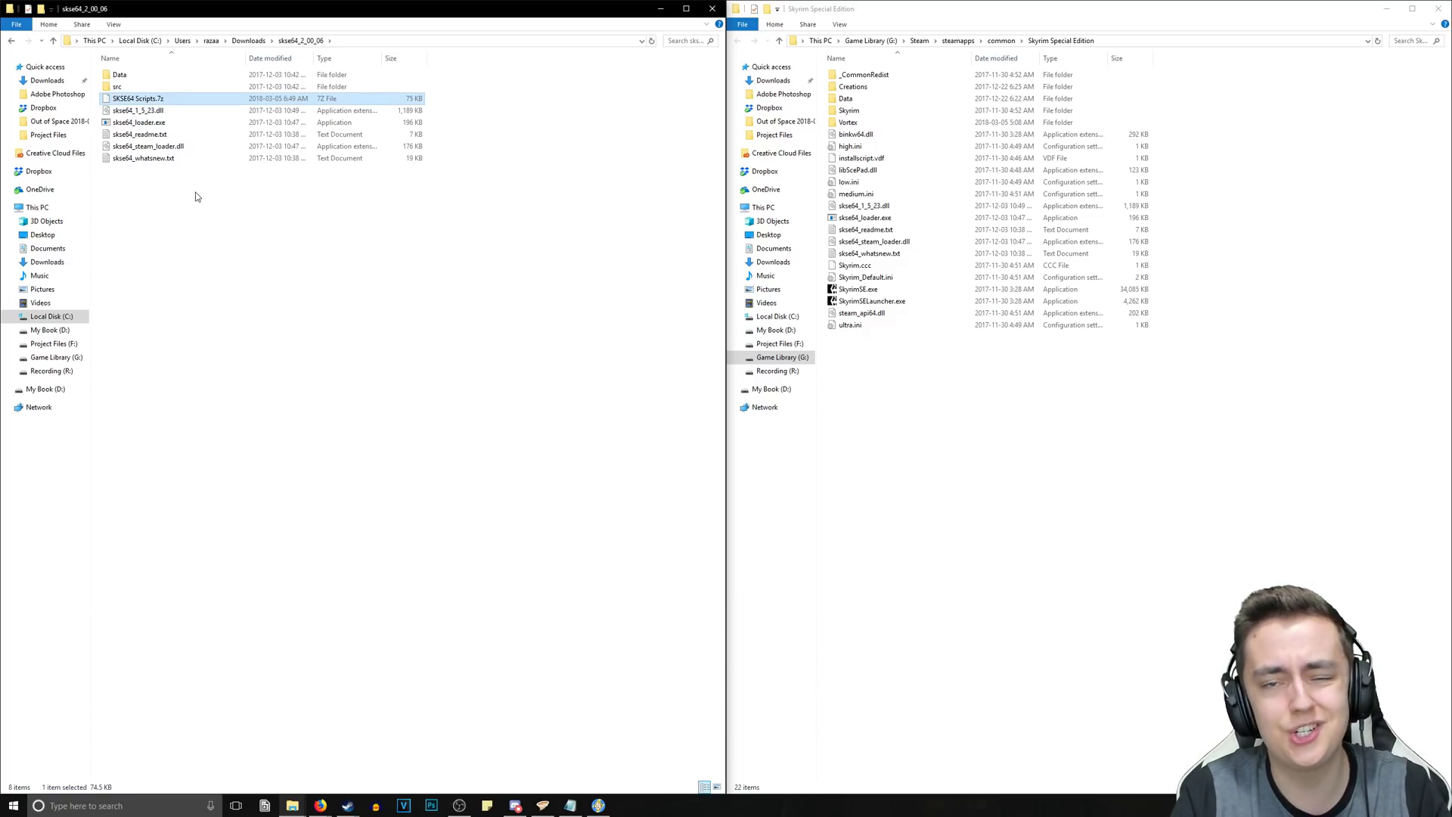
Drag SKSE64 Scripts.7z into Vortex's mod list, install it, and set its status to Enabled.
click(542, 806)
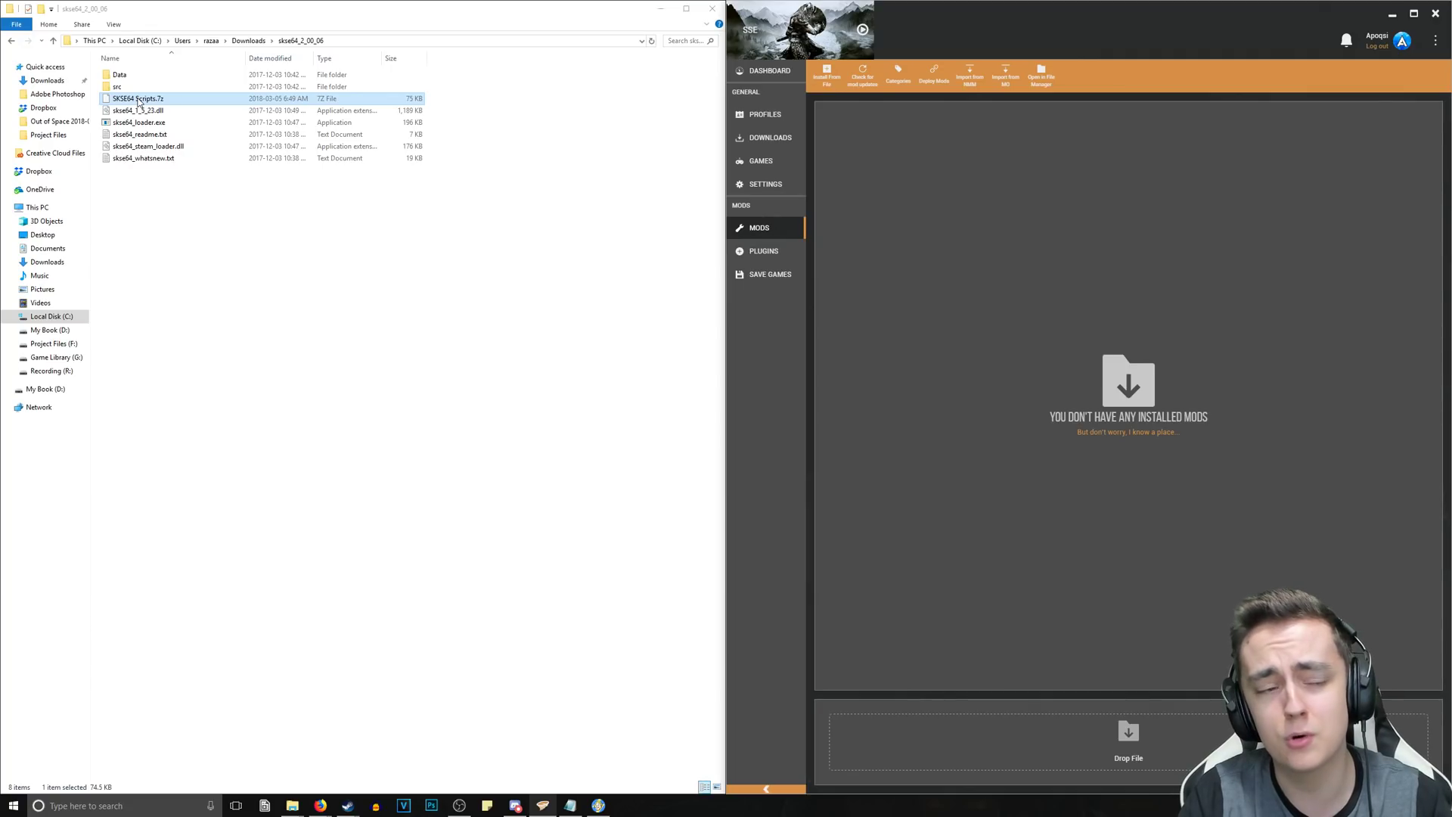
drag(139, 101, 1112, 737)
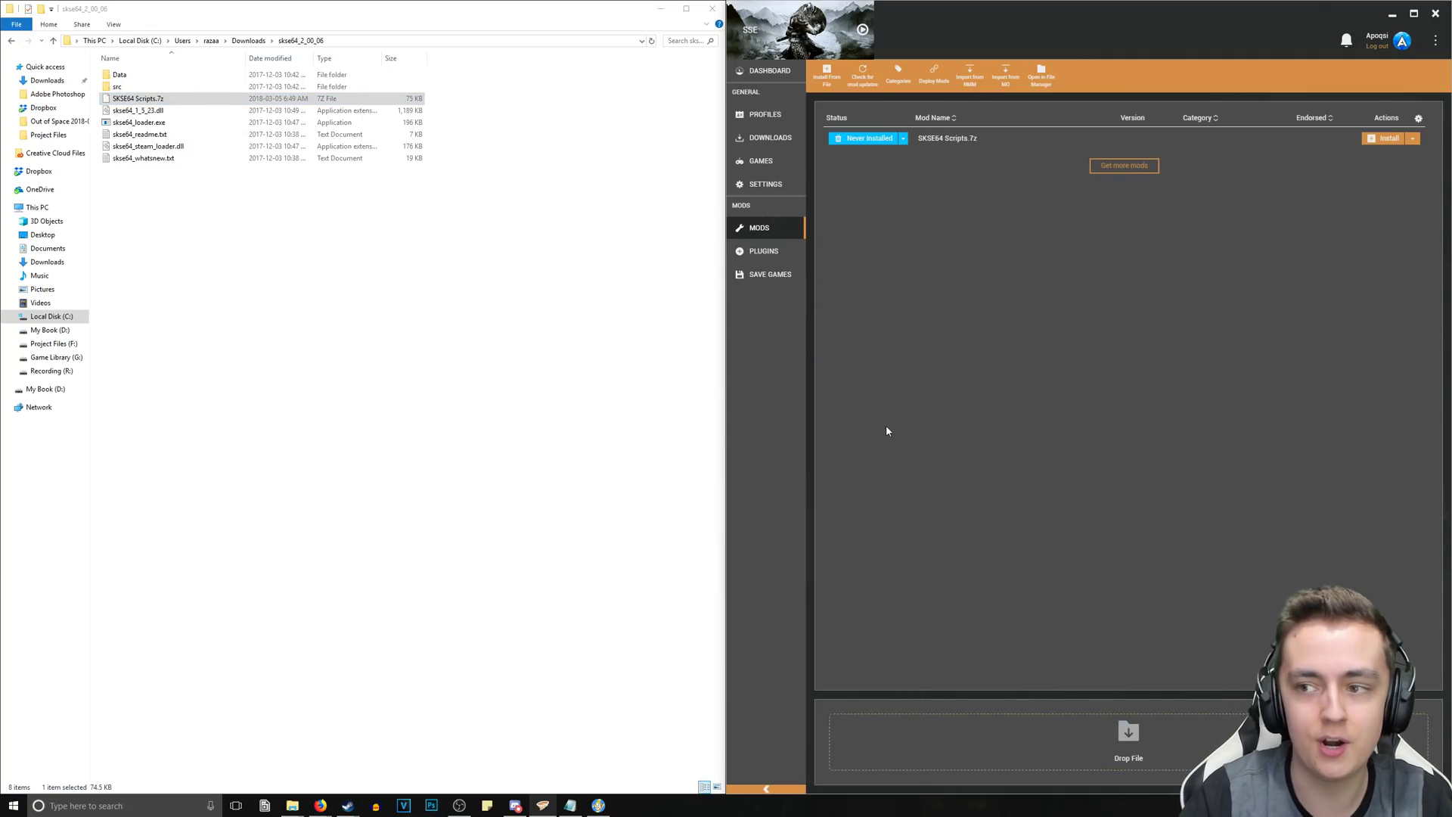
click(1383, 138)
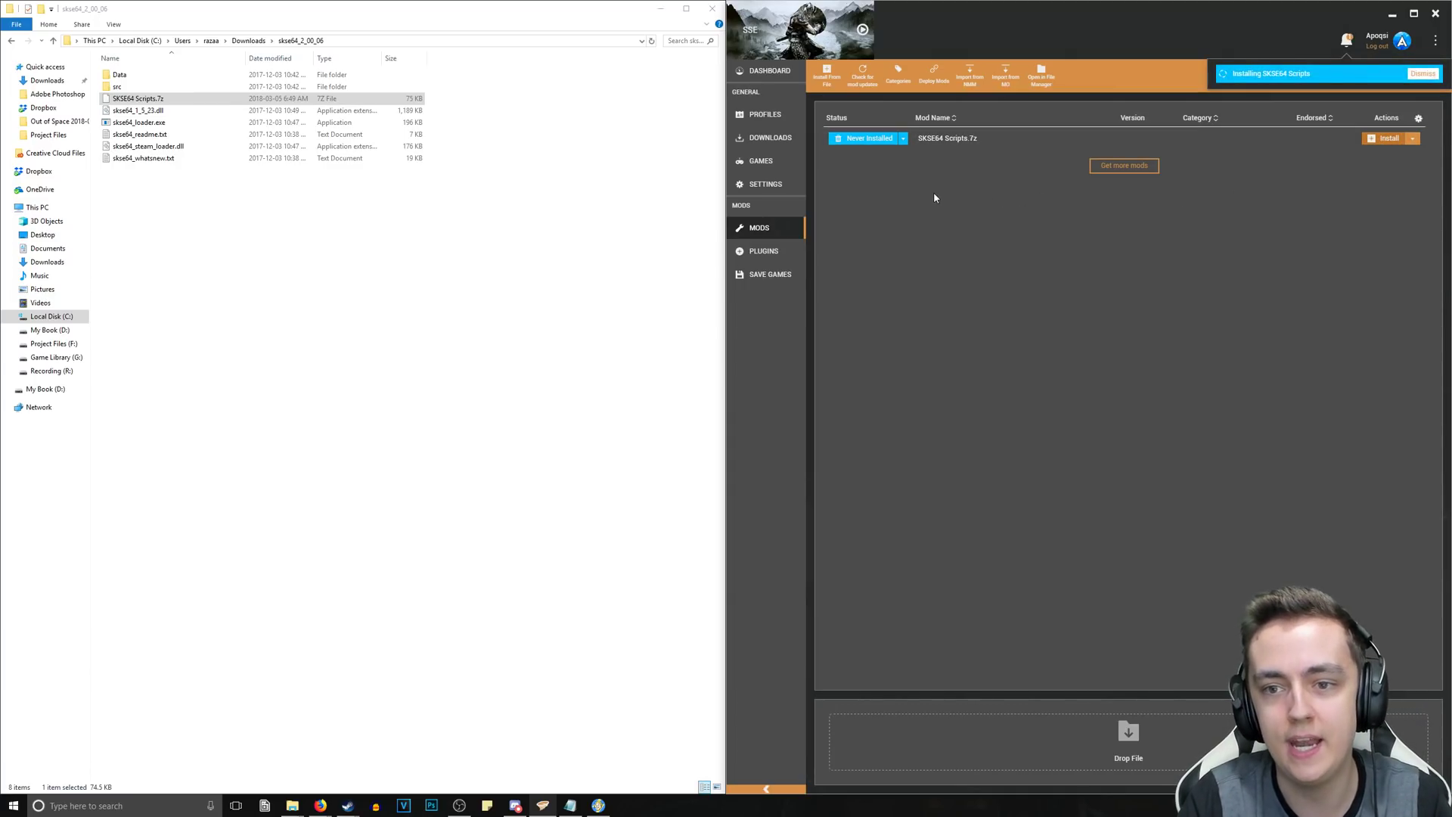
click(862, 138)
click(858, 161)
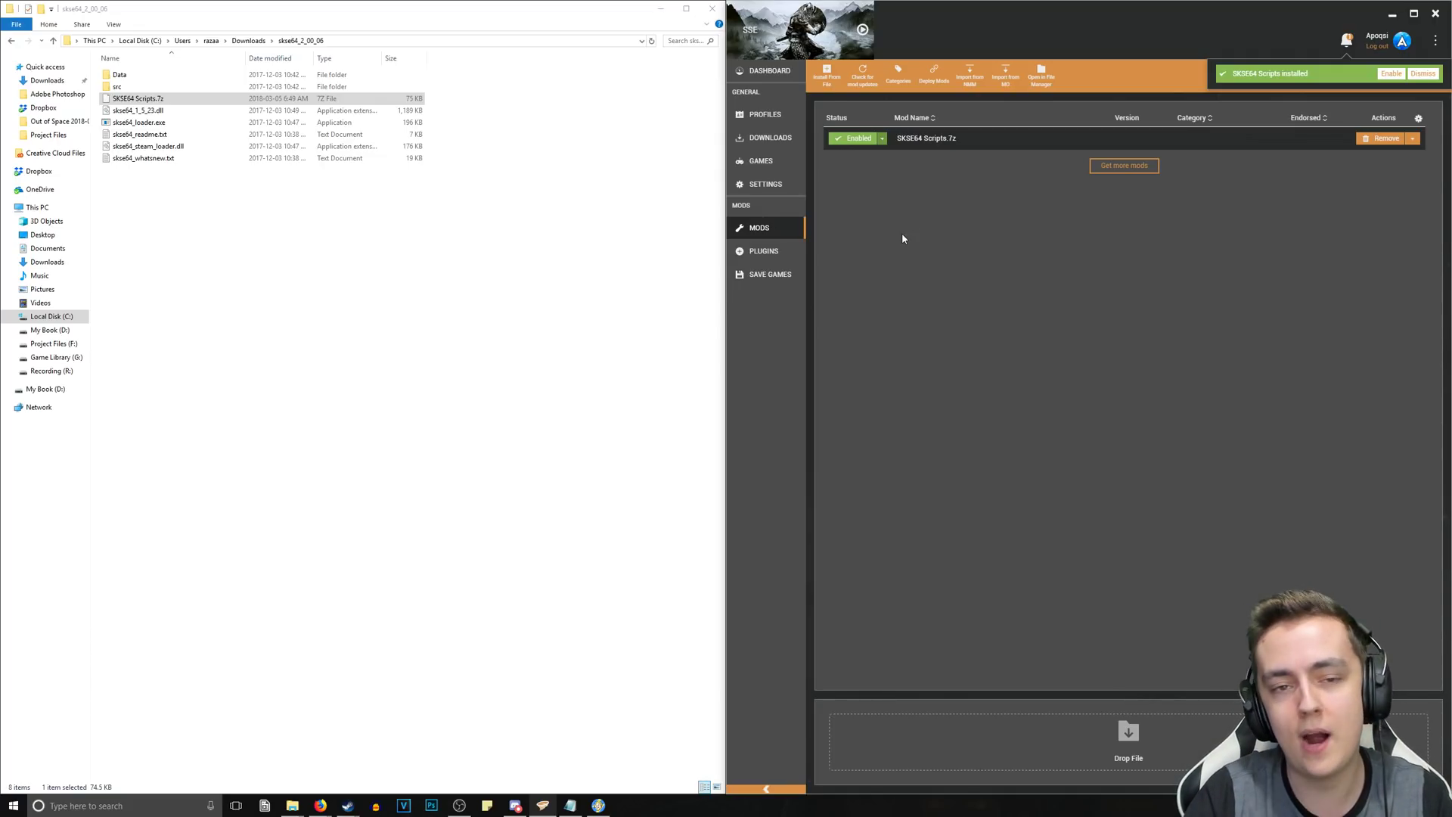
click(177, 129)
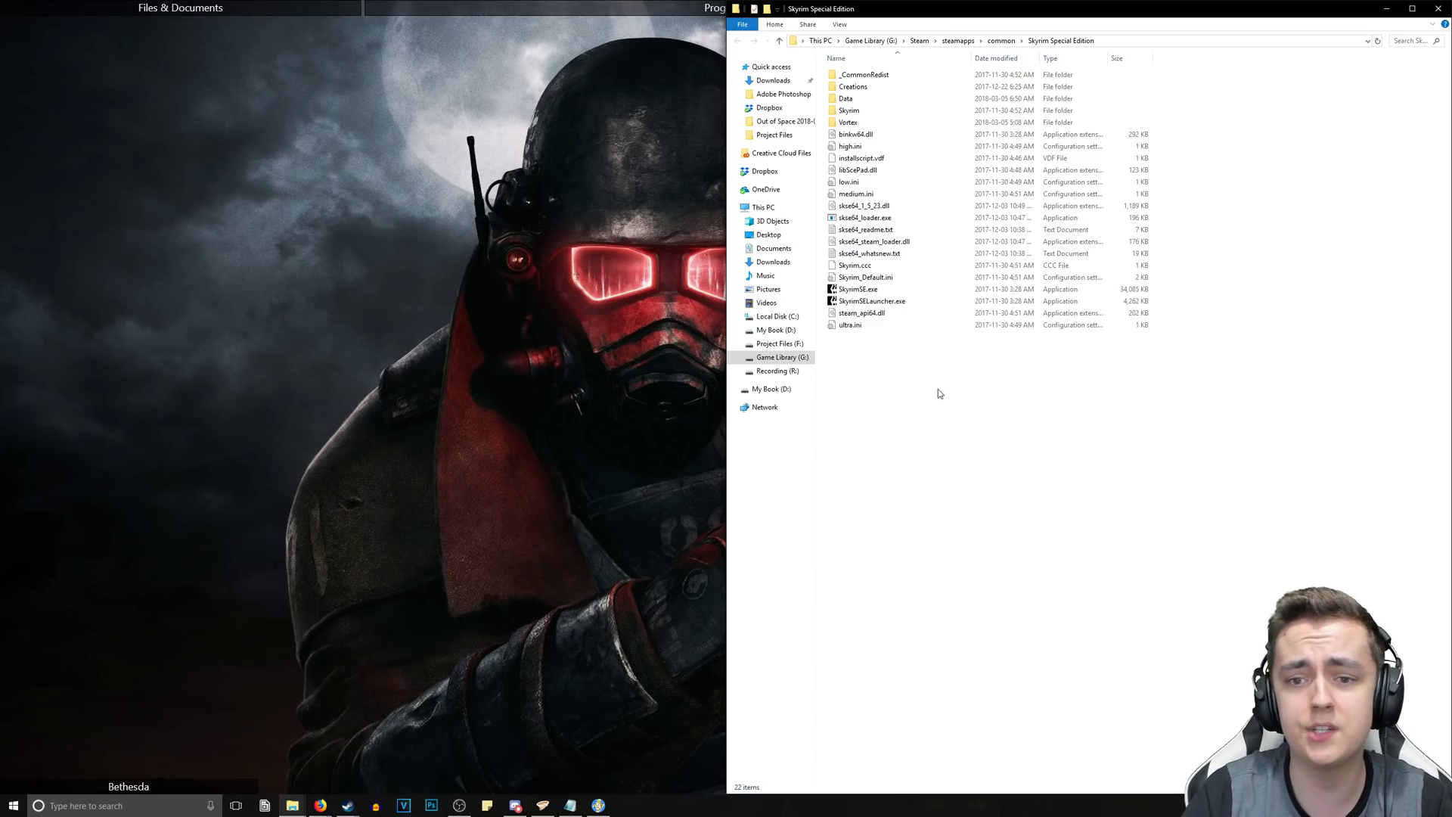
Send skse64_loader.exe to the desktop as a shortcut via Send to.
right_click(875, 220)
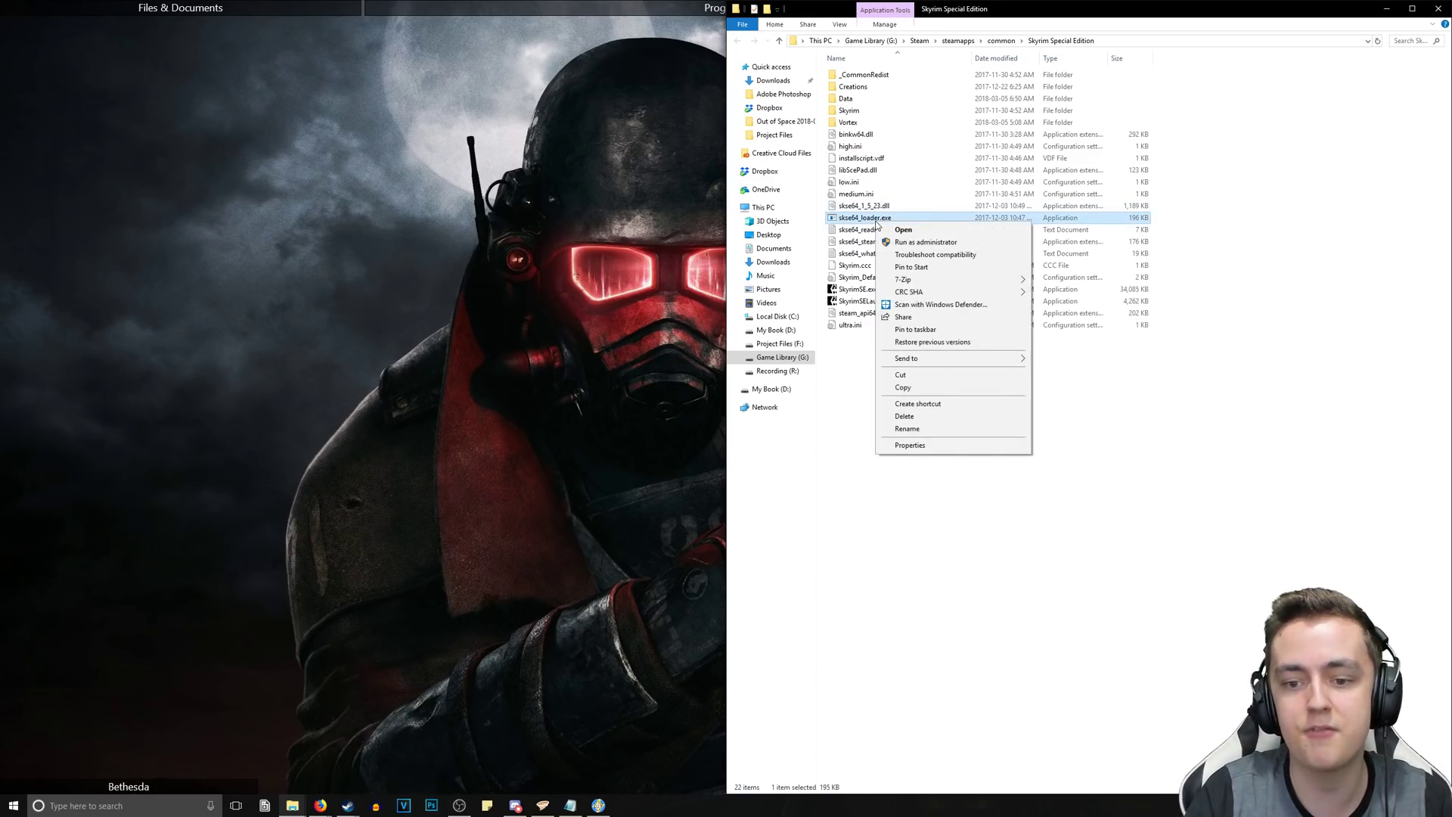
mouse_move(917, 360)
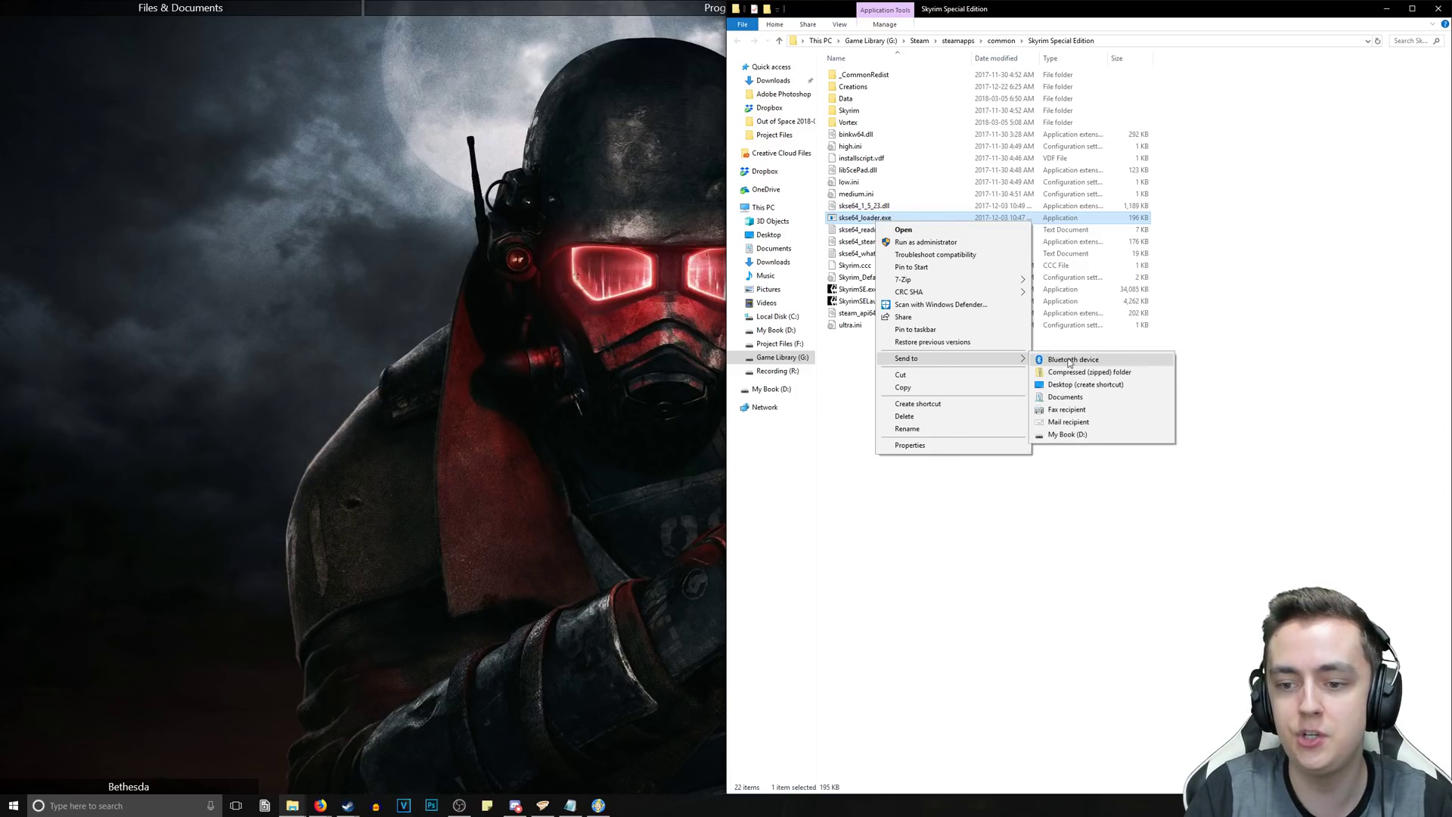
click(1080, 383)
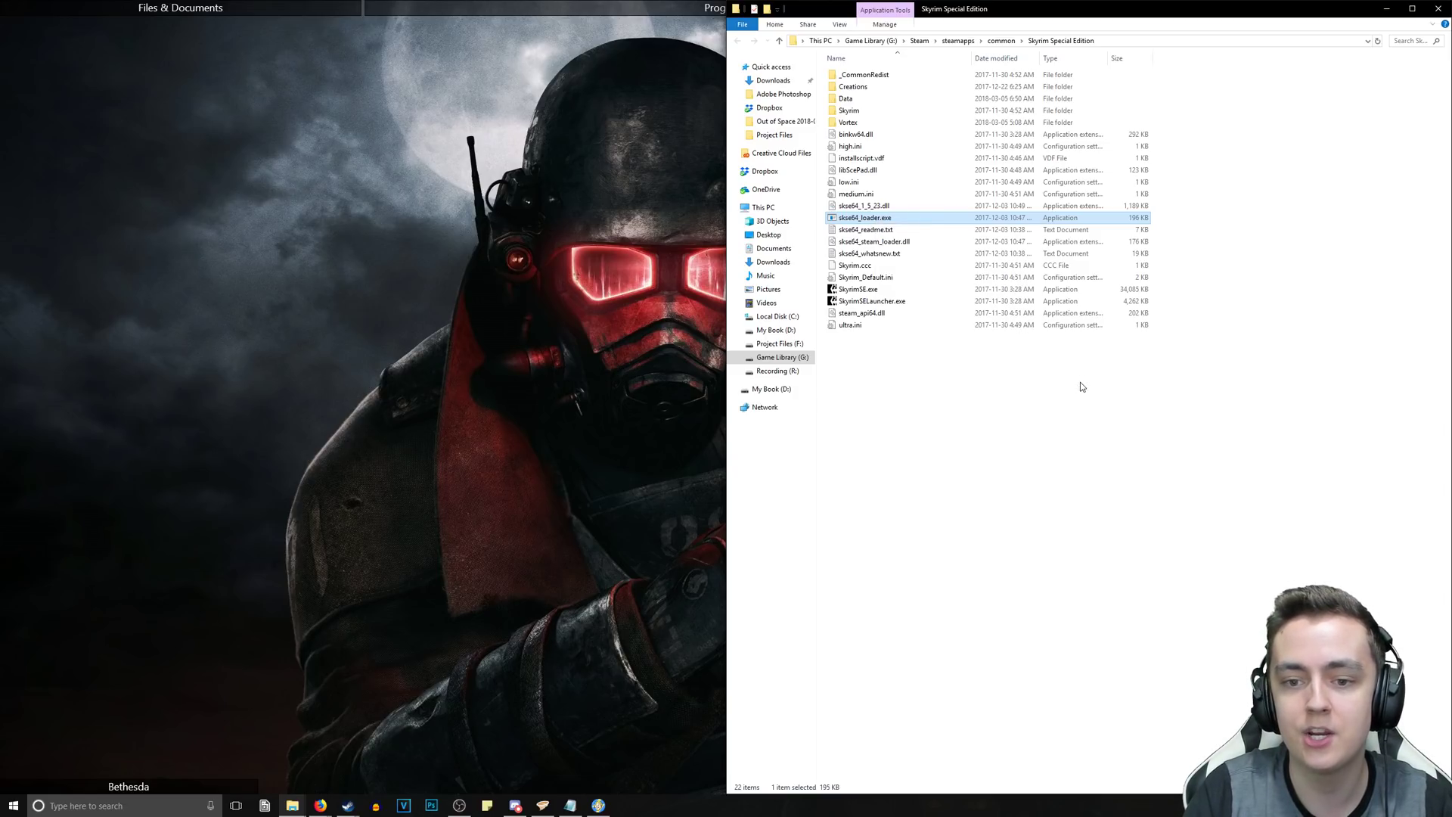
Open the Change Icon dialog from the desktop shortcut's Properties.
mouse_move(34, 30)
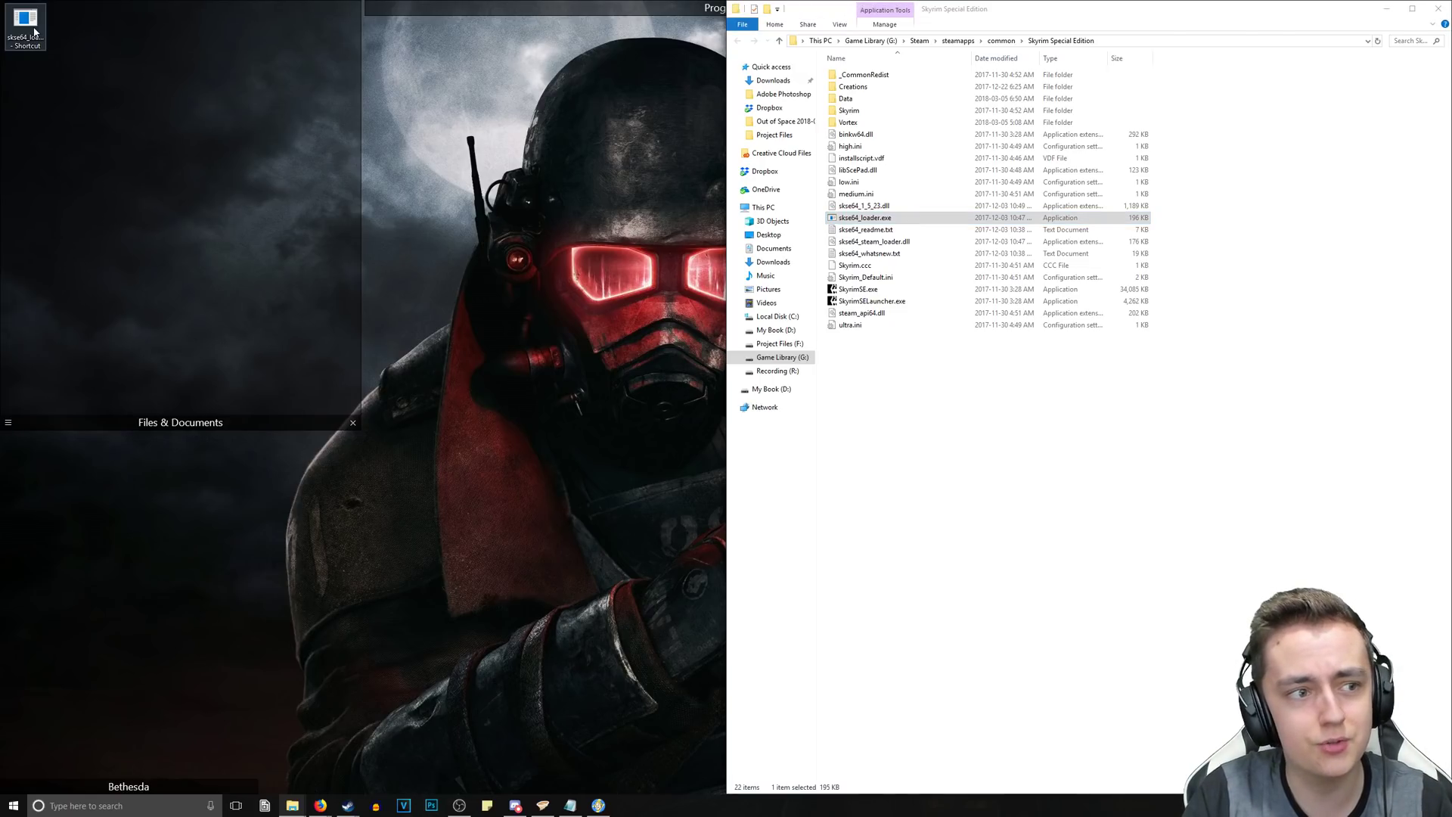
right_click(34, 30)
click(78, 290)
click(144, 235)
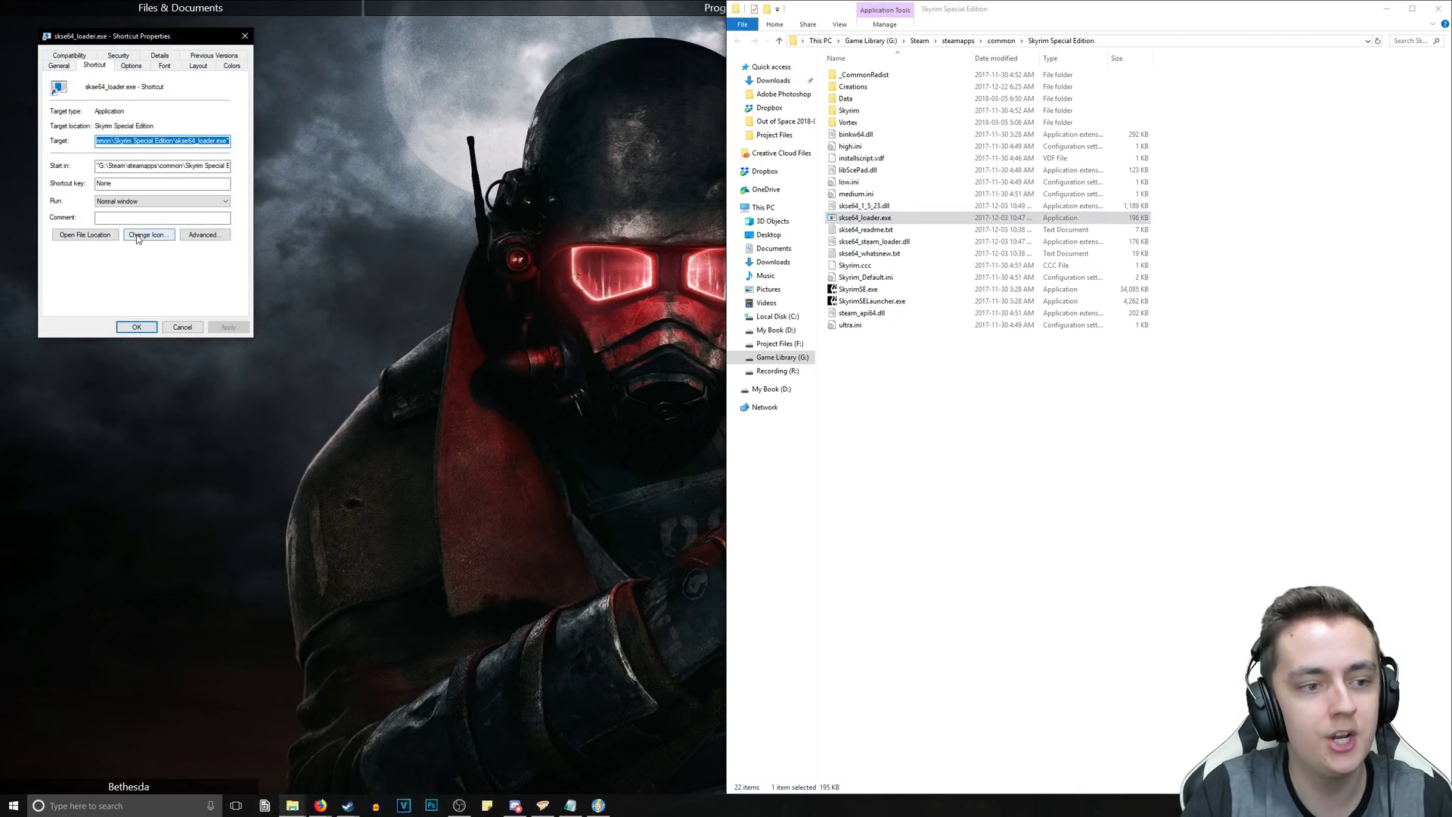
key(Return)
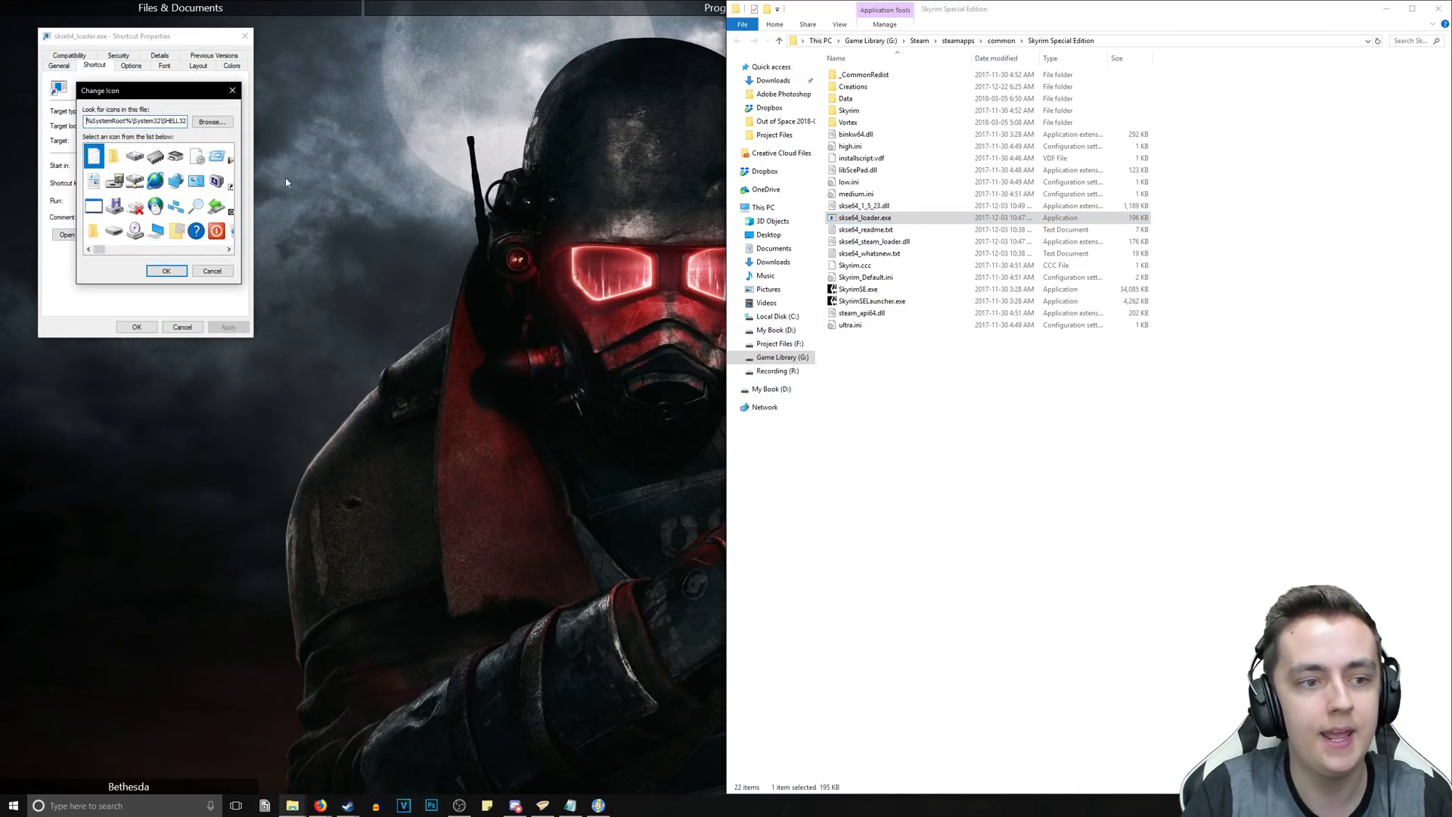
Give the shortcut the Skyrim icon from SkyrimSE.exe and apply it.
click(220, 123)
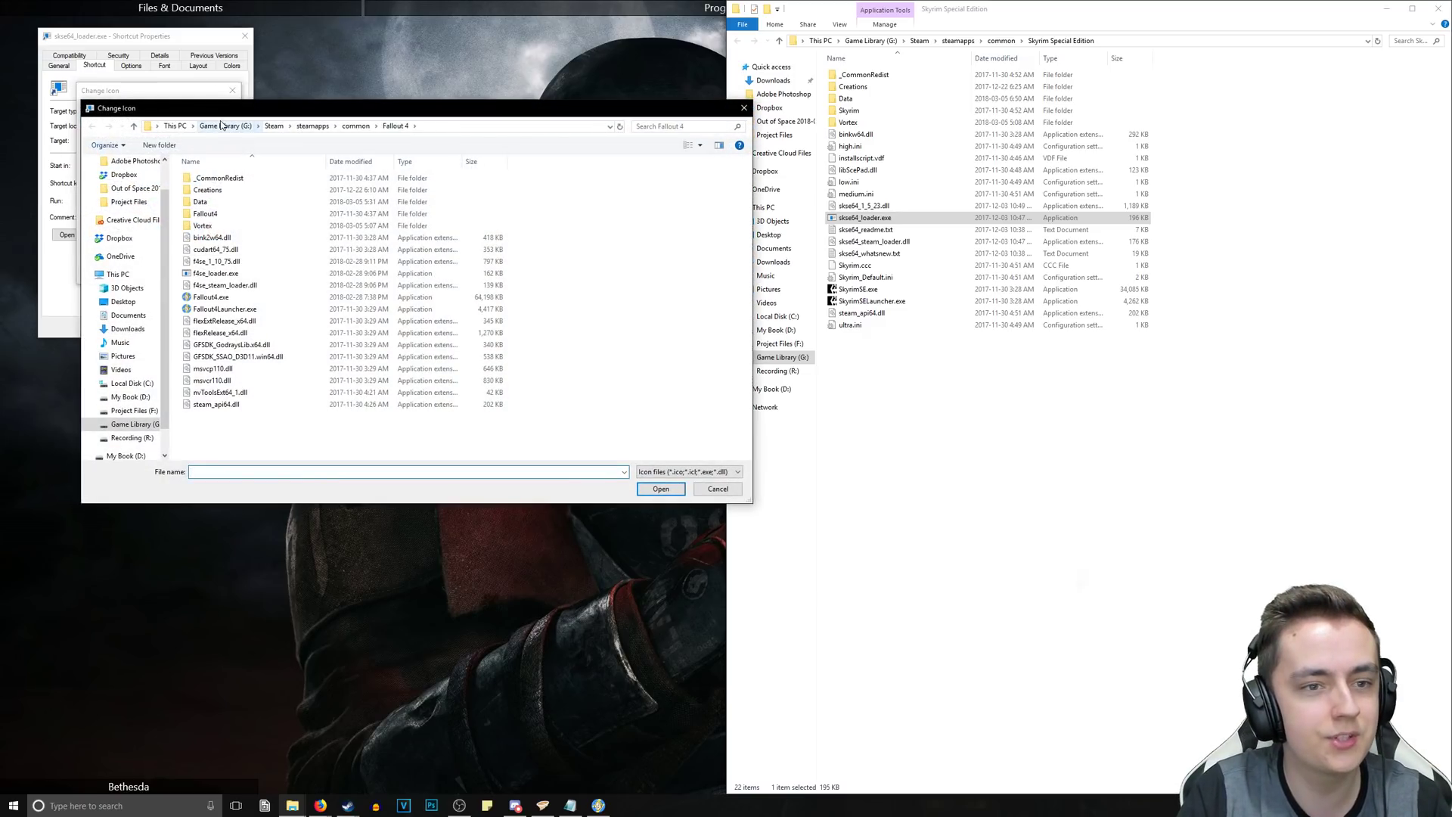
click(354, 125)
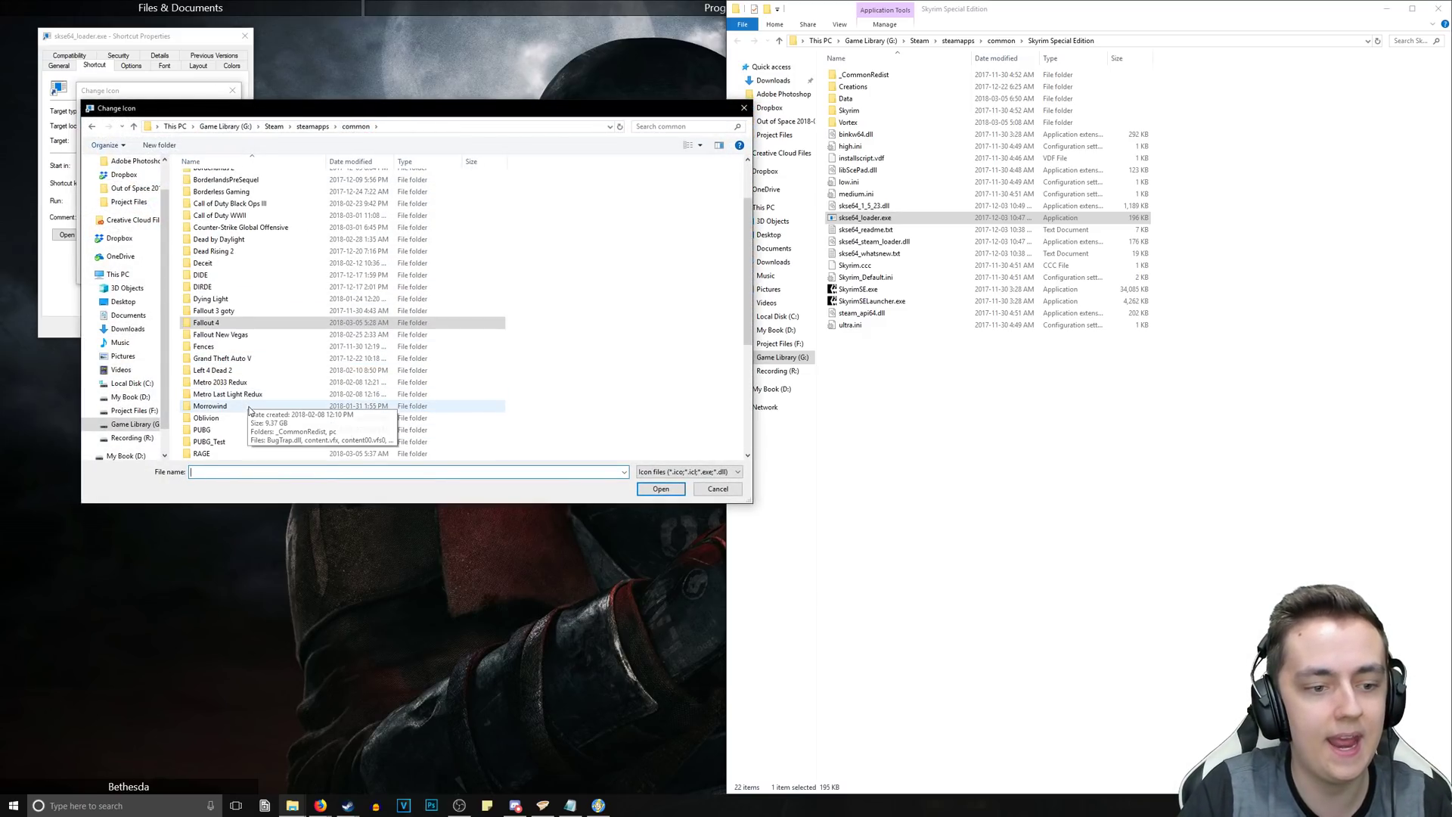
scroll(245, 320, down, 6)
double_click(254, 326)
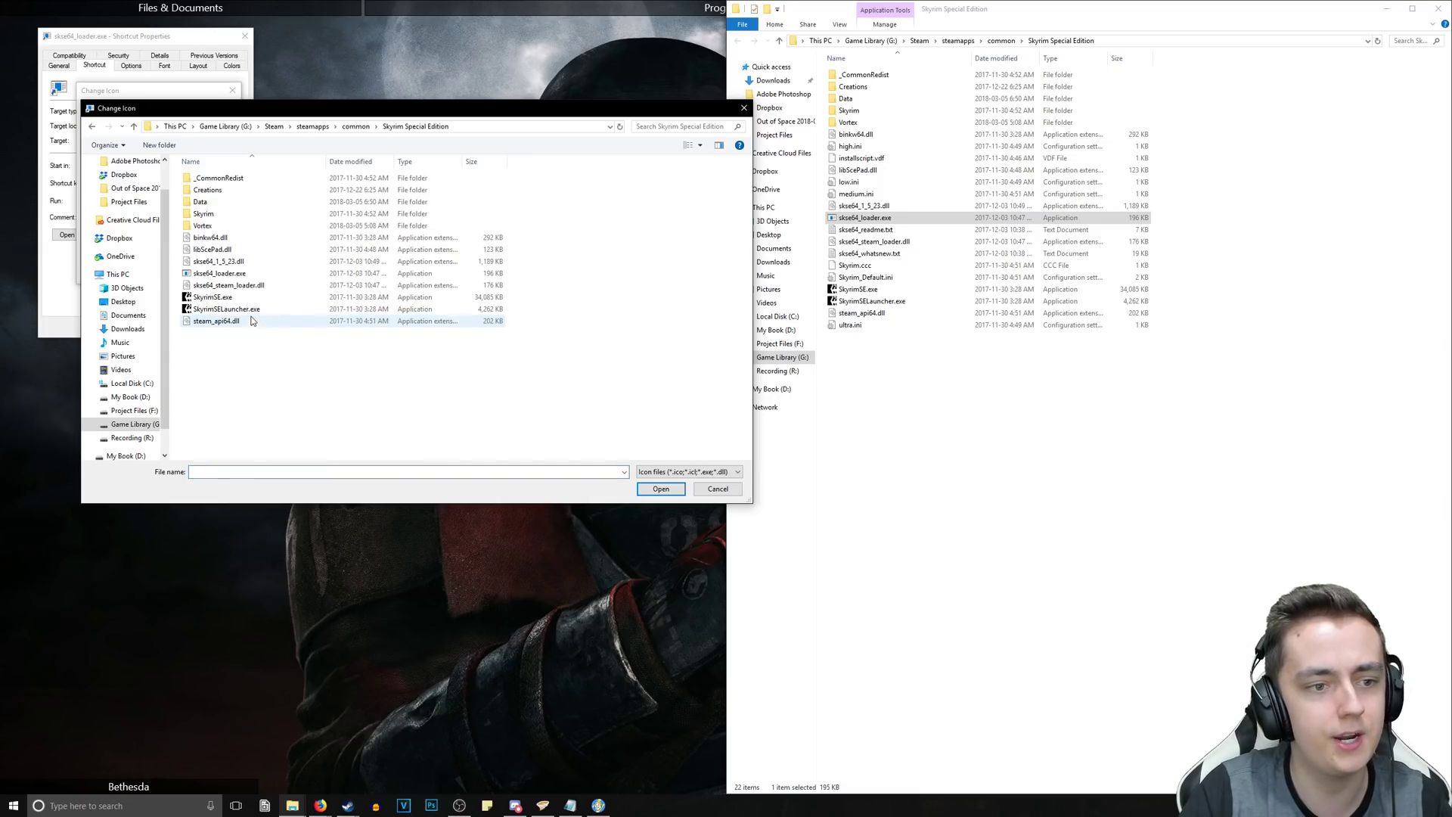
click(230, 297)
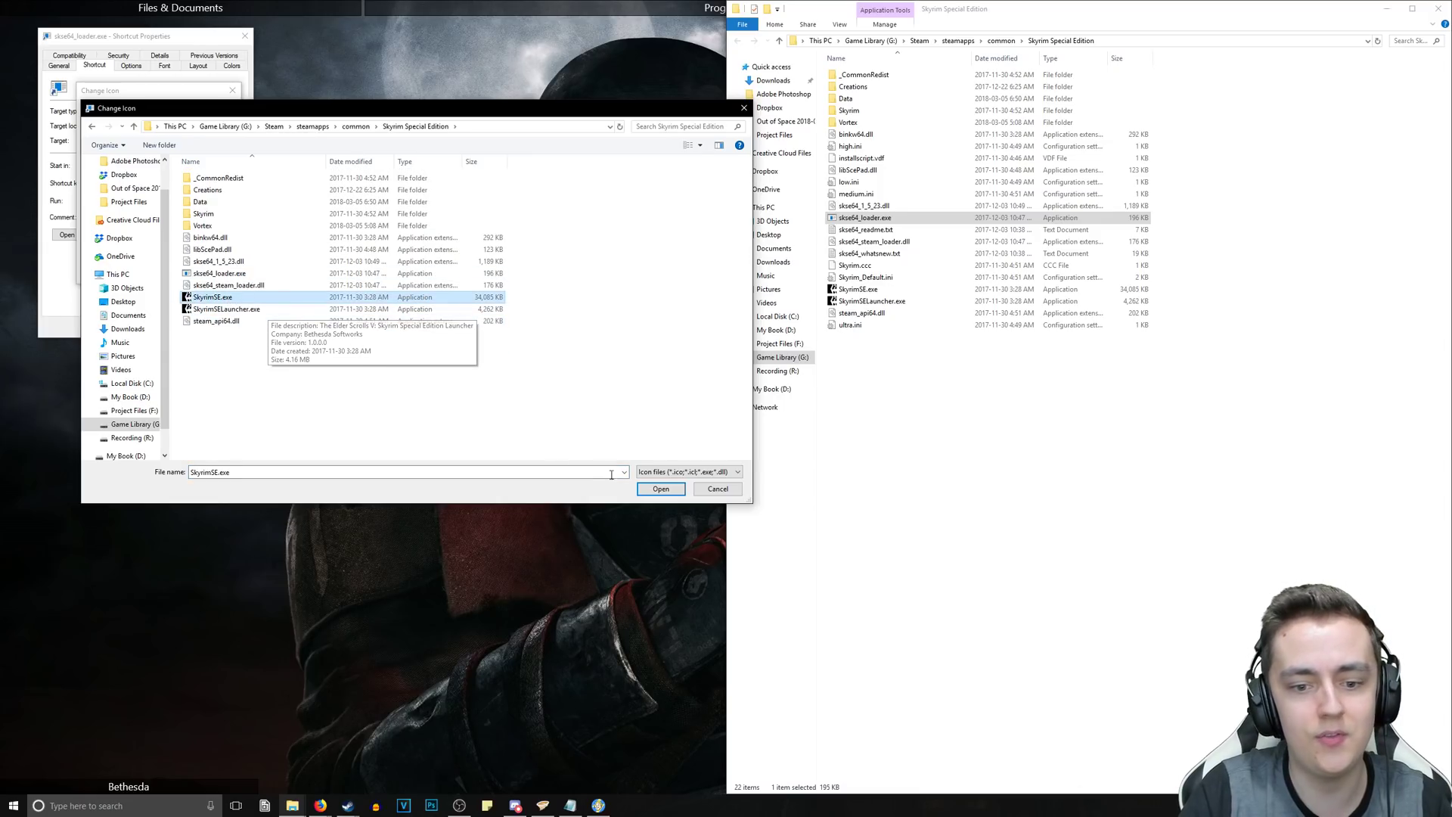
click(660, 488)
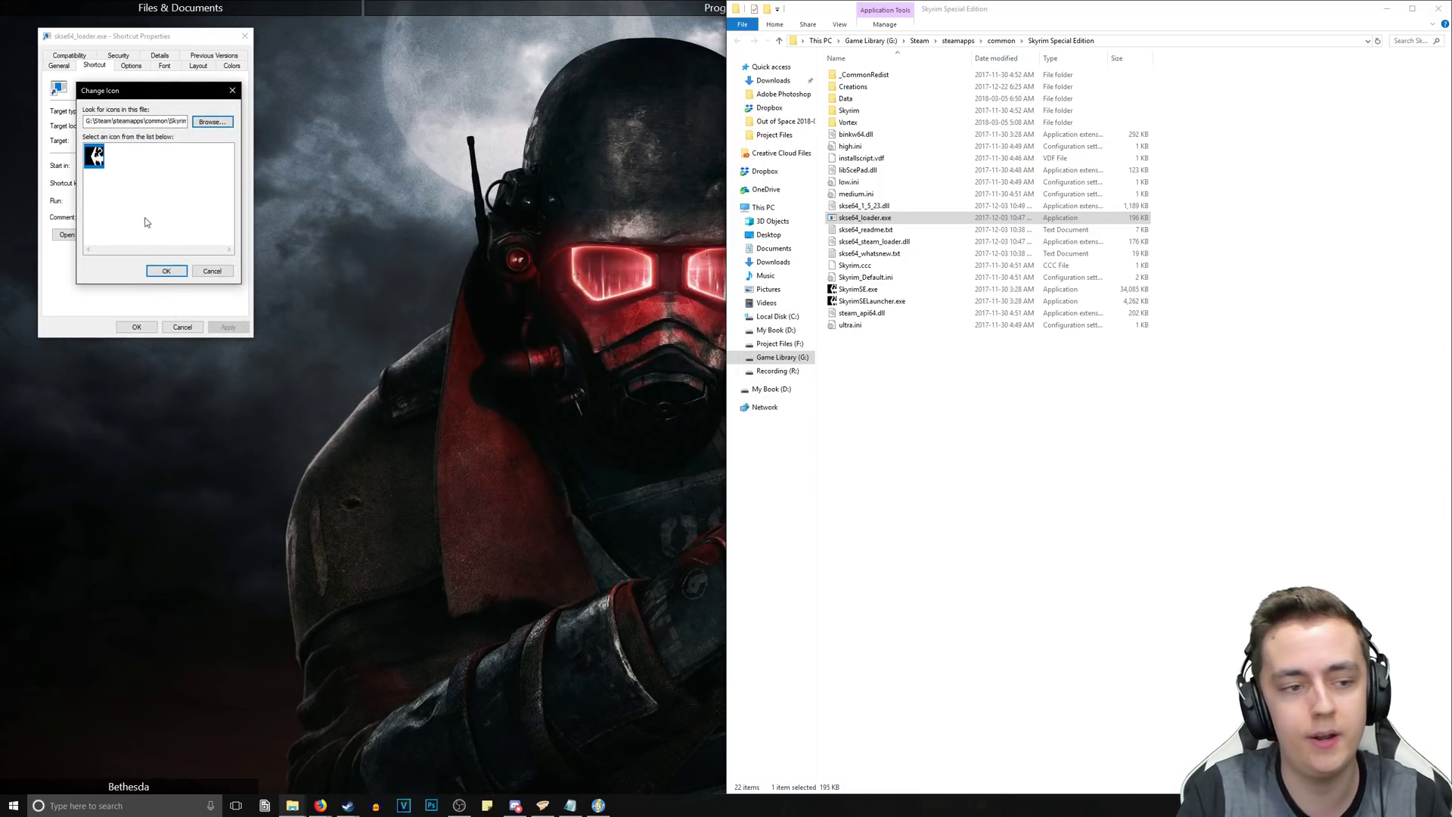
click(165, 271)
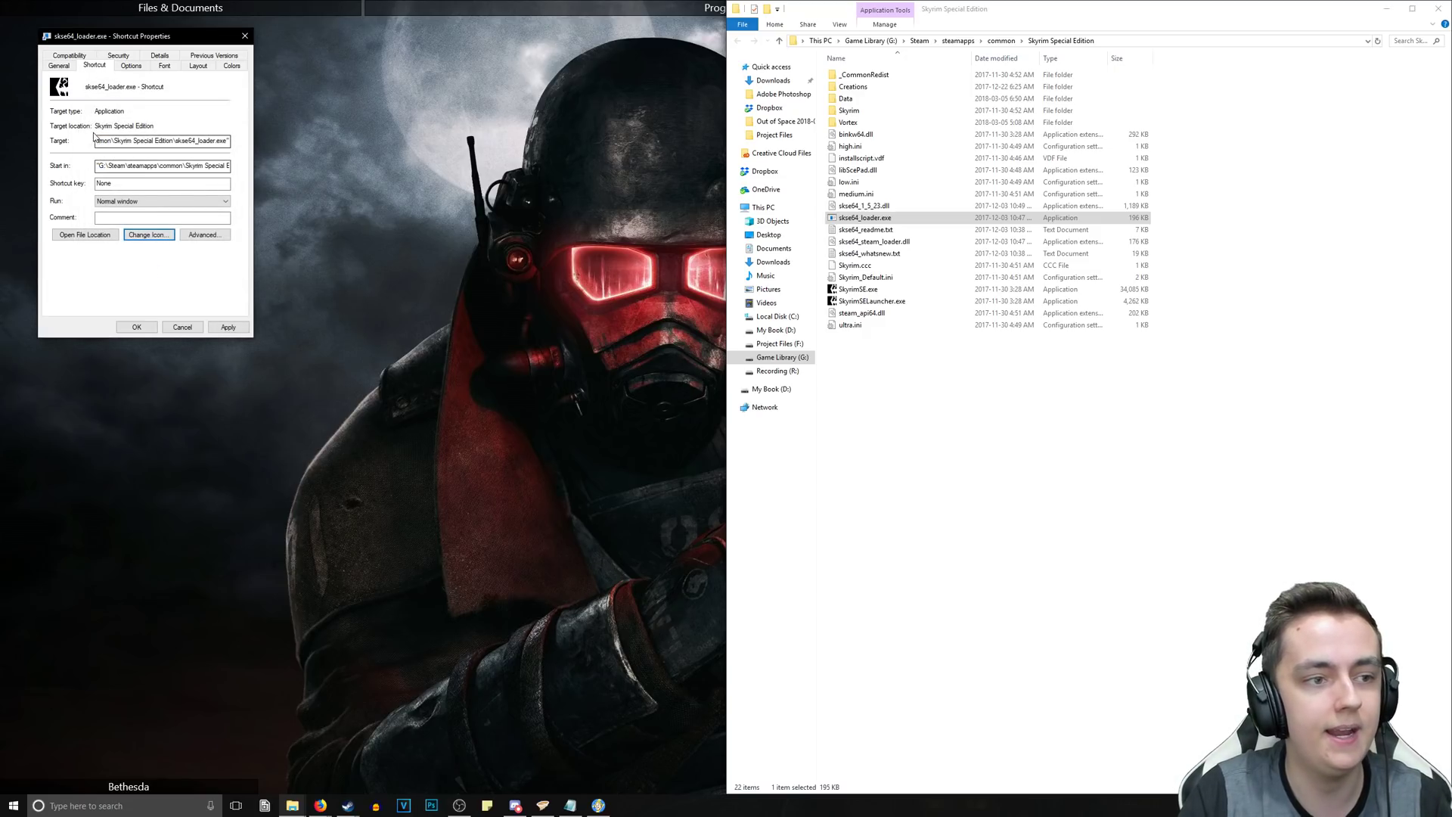
click(228, 326)
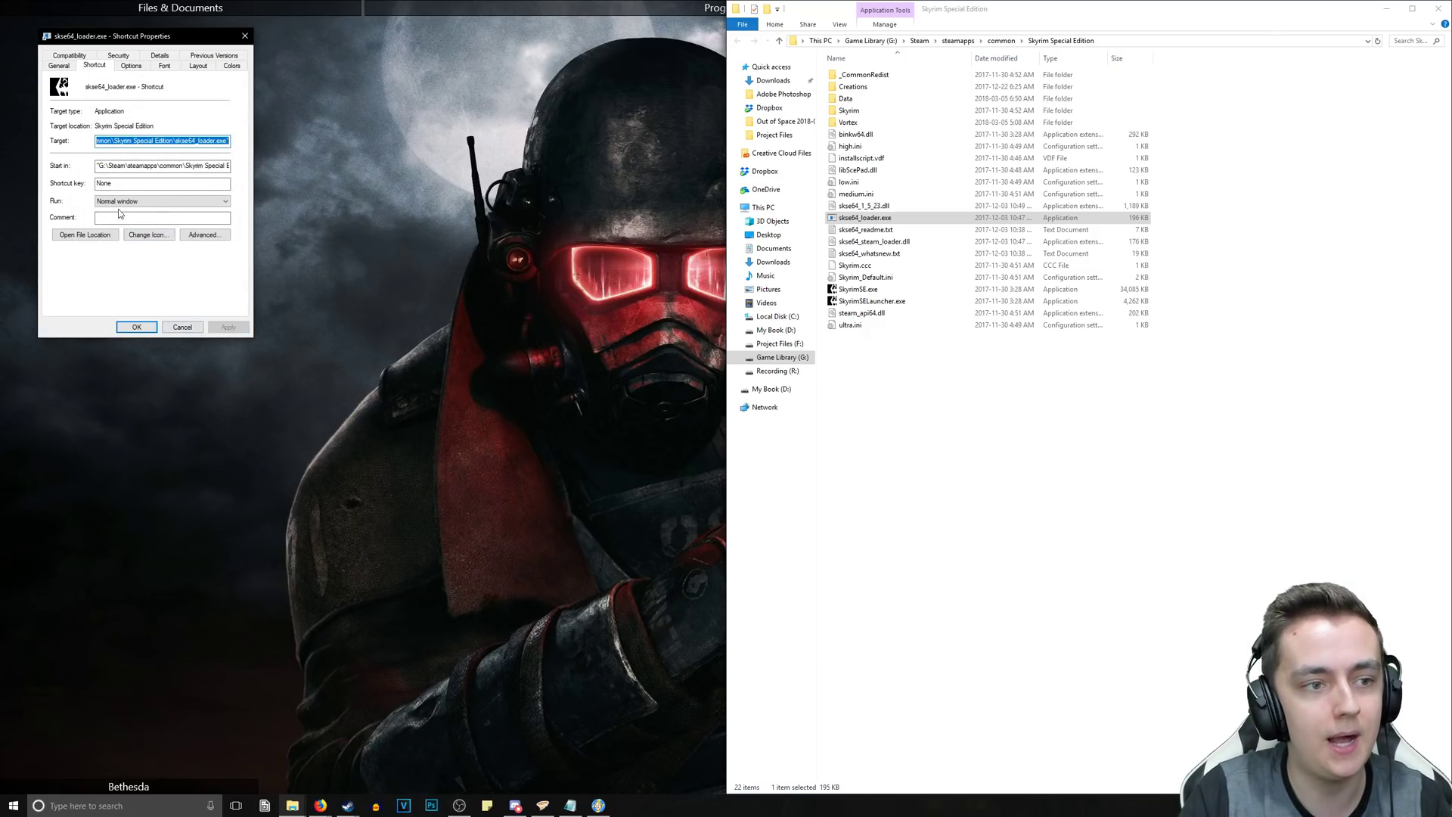
key(Return)
Rename the desktop shortcut to 'SKSE64 Loader'.
mouse_move(180, 7)
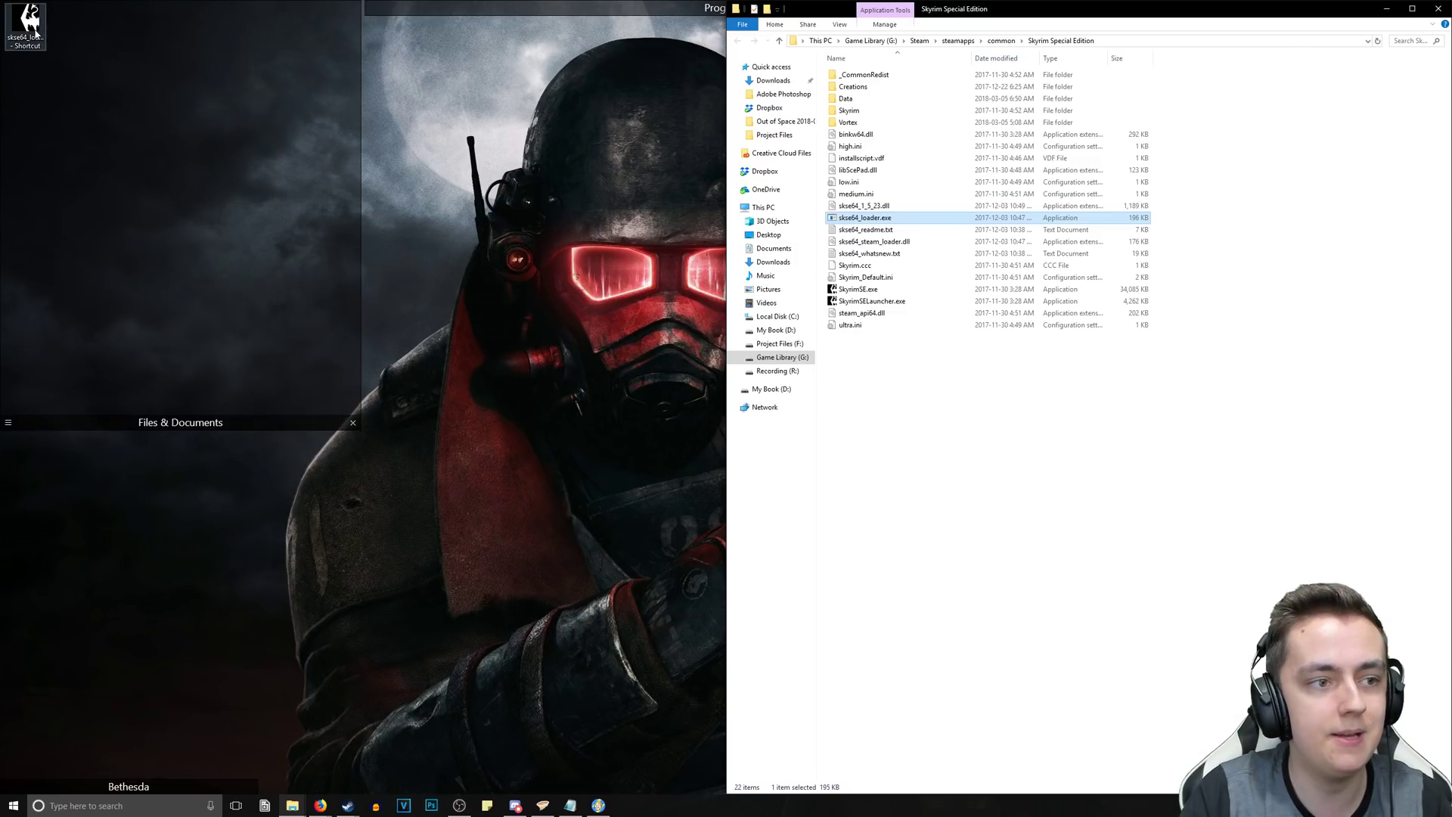
right_click(31, 28)
click(72, 270)
text(SKSE)
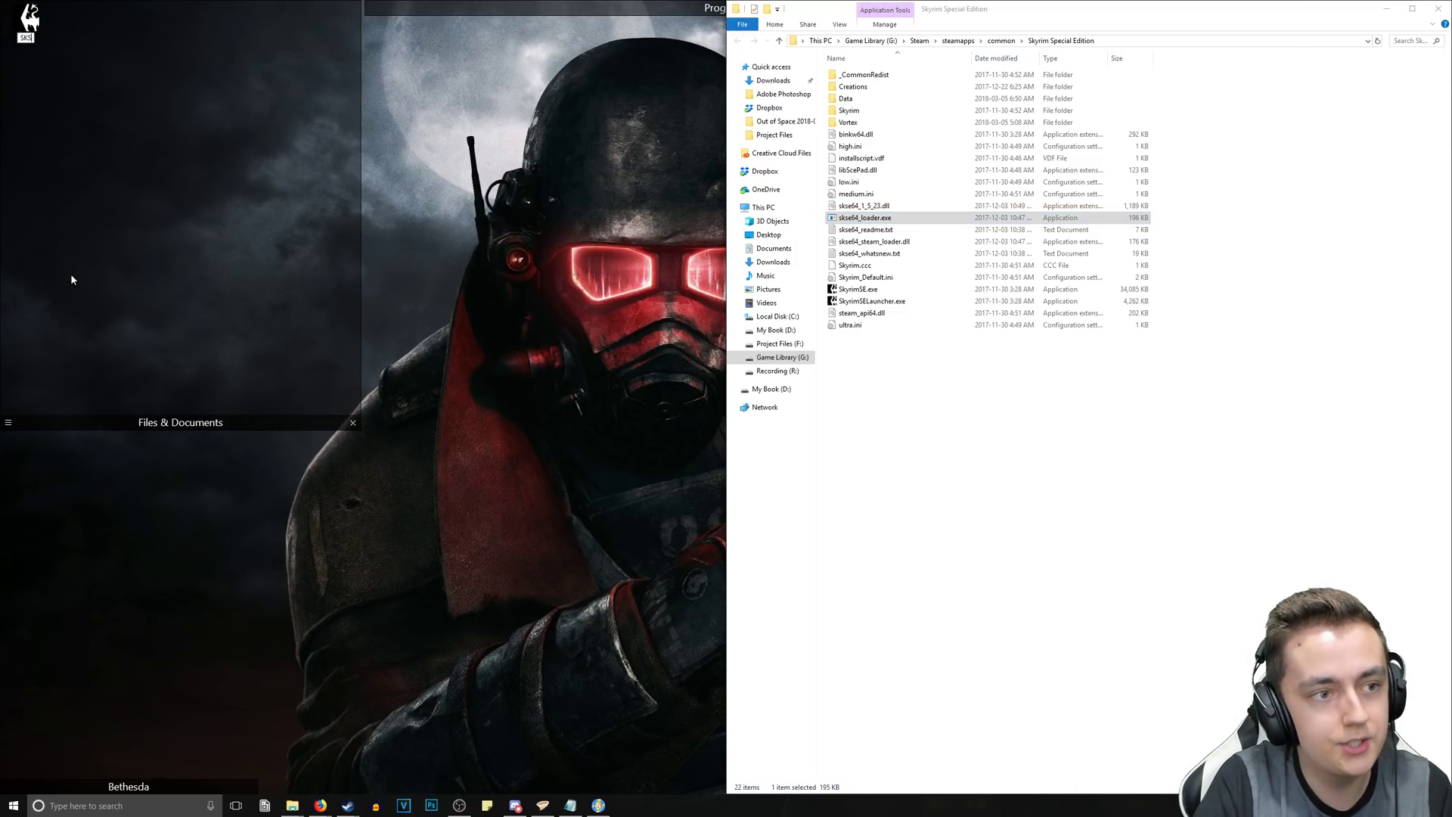
text(Loader)
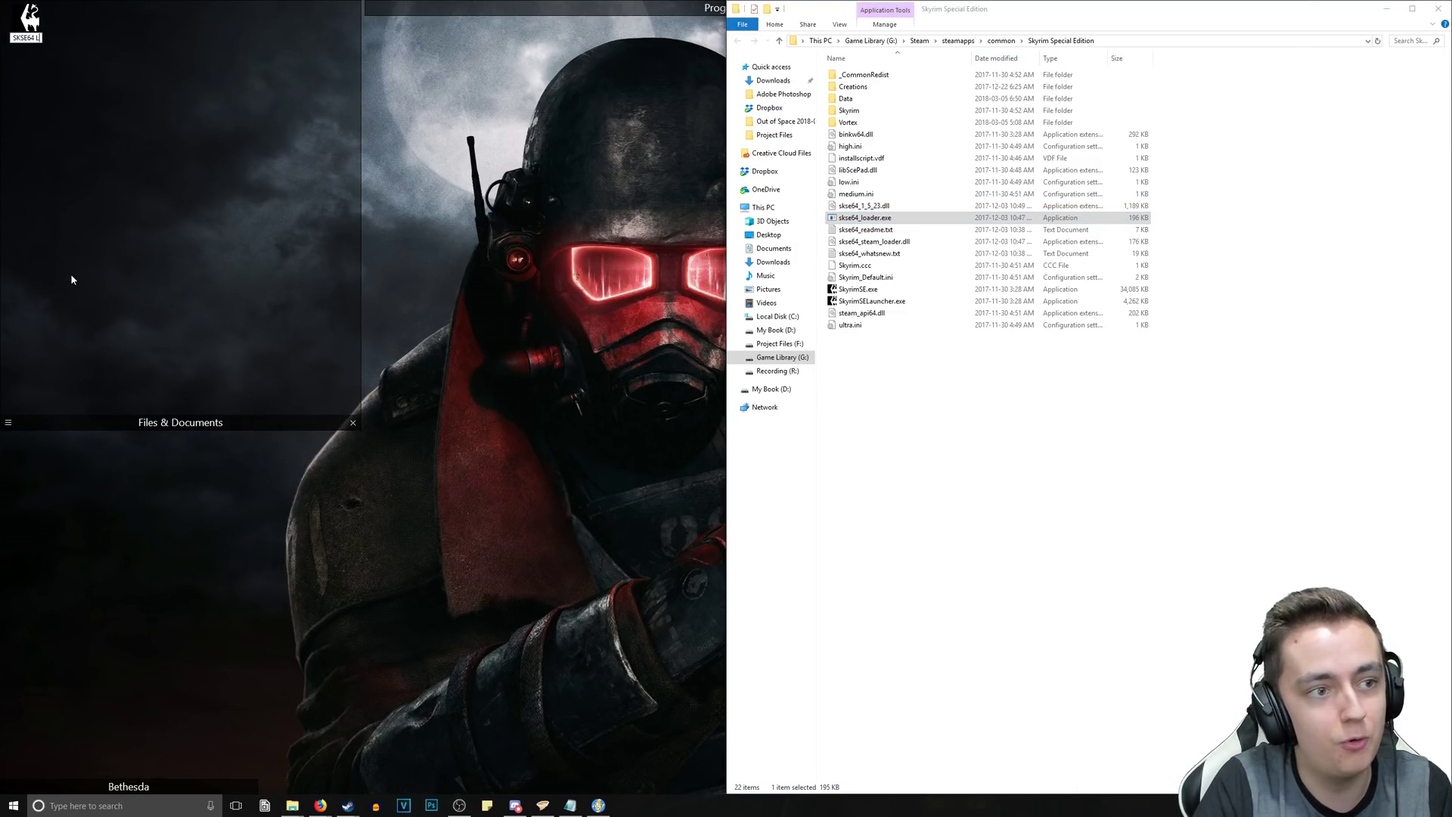
key(Return)
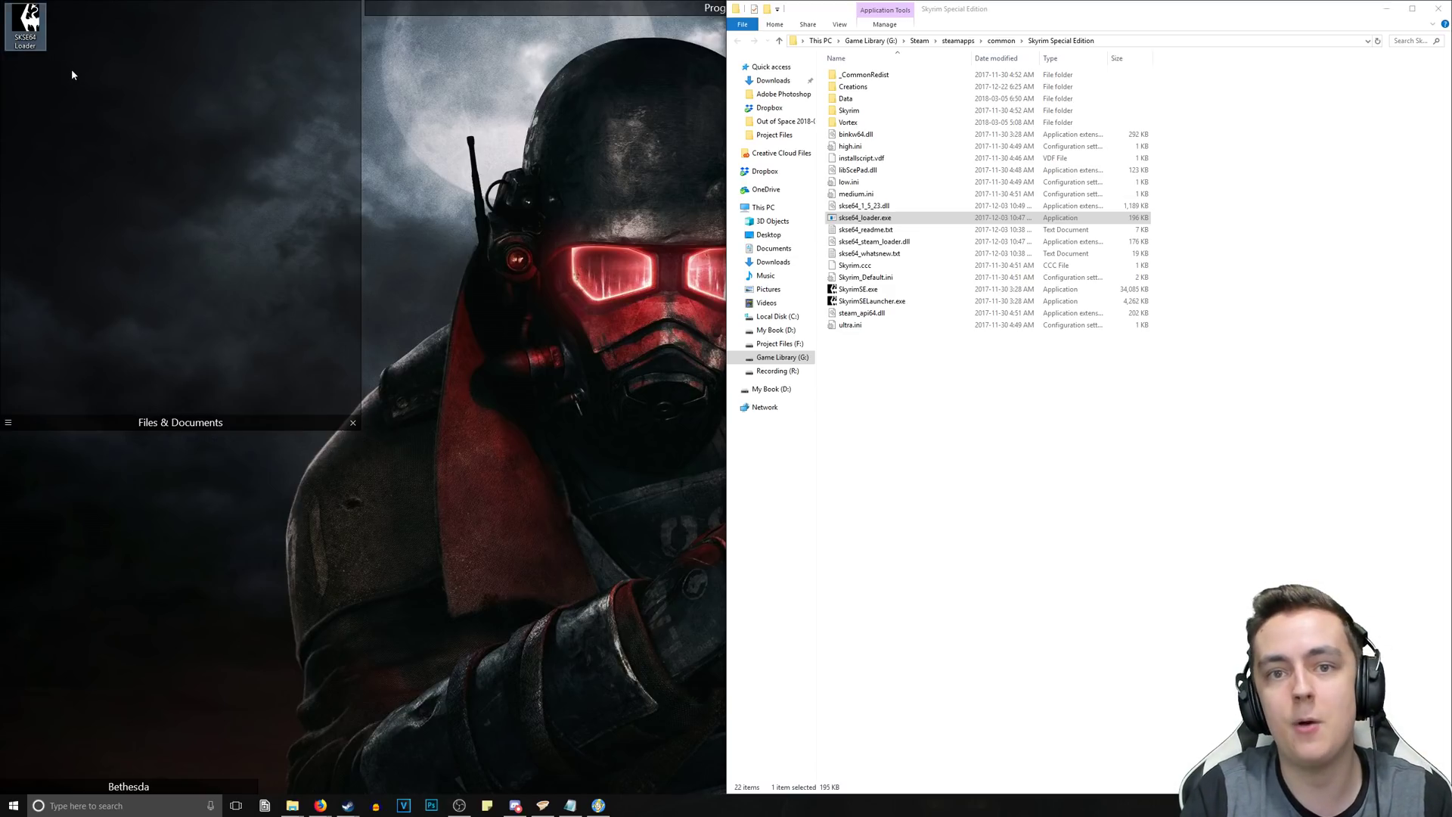
click(544, 806)
Maximize Vortex and open the Edit settings of the Dashboard's SKSE64 tool.
click(1412, 14)
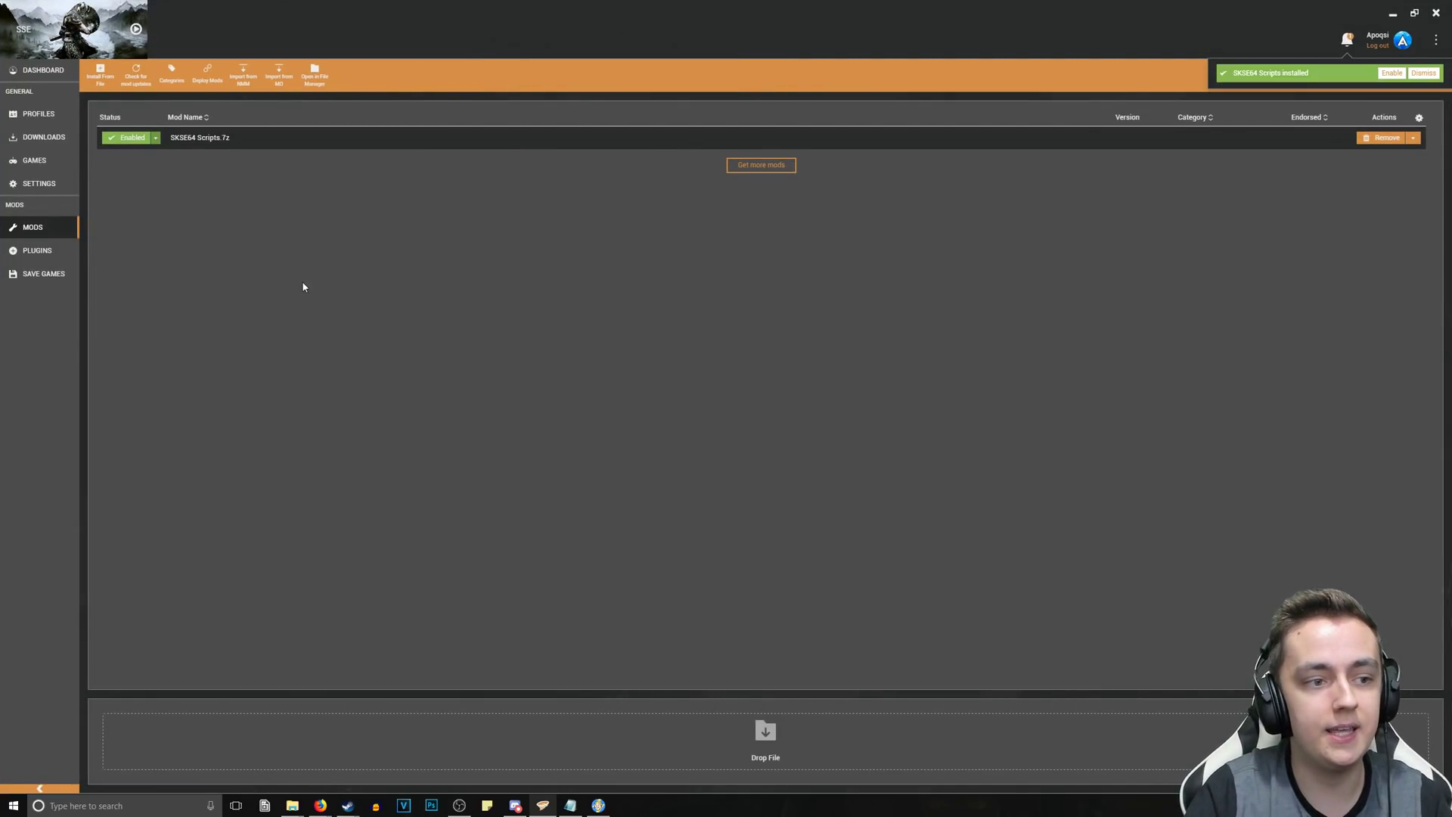
click(41, 70)
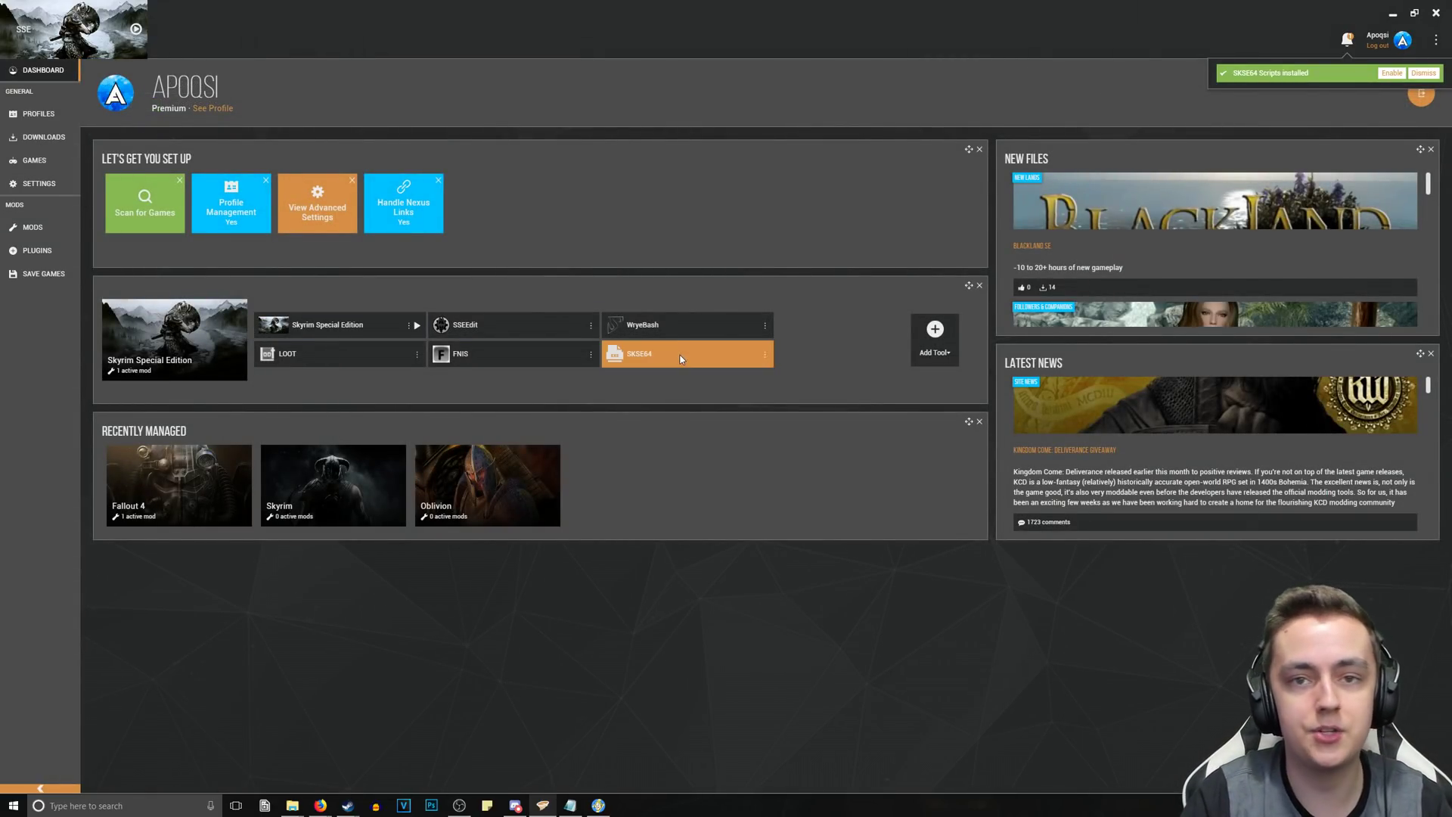
click(763, 354)
click(741, 368)
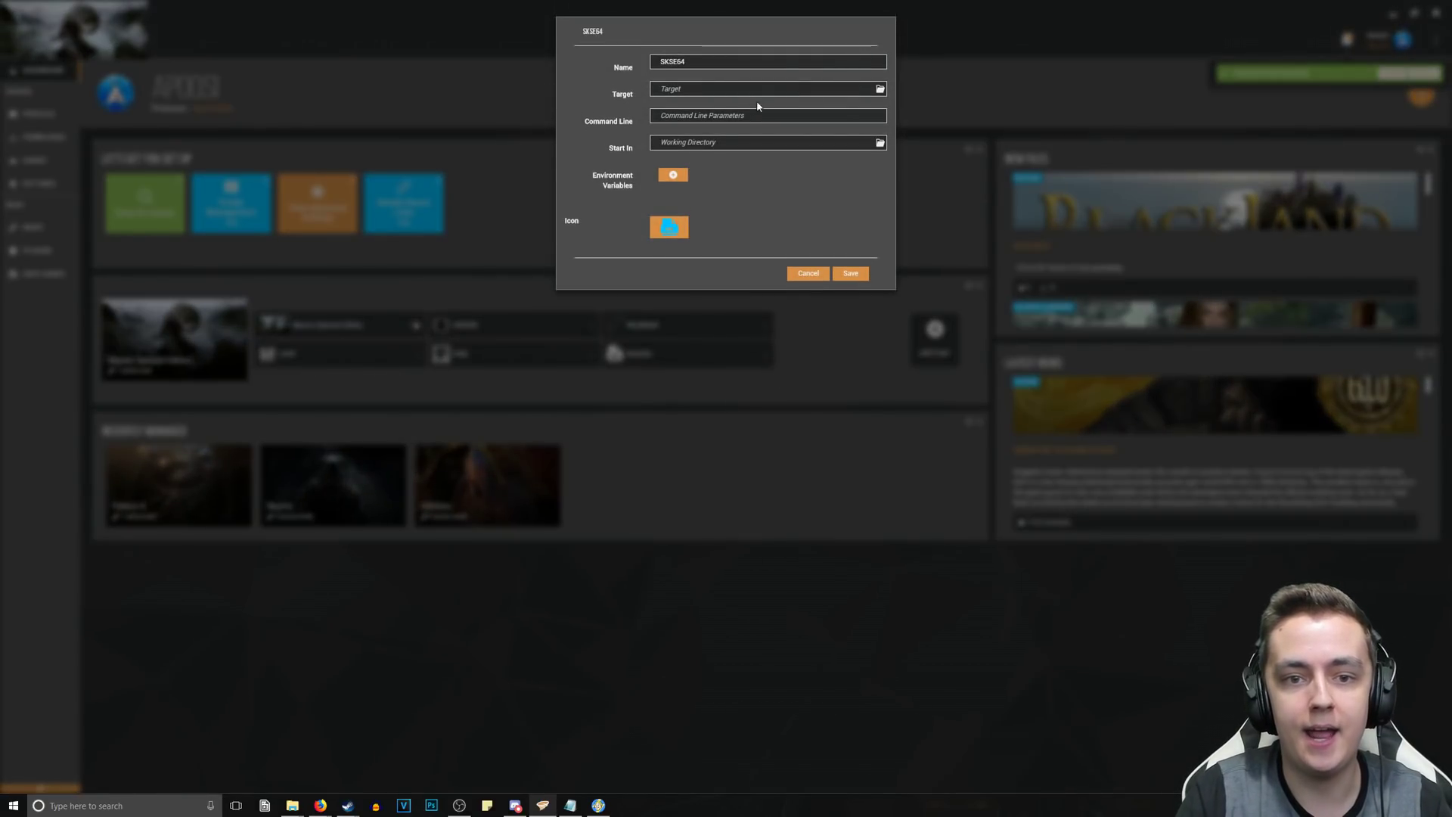
Set the tool's target to skse64_loader.exe in Skyrim Special Edition and save.
click(880, 89)
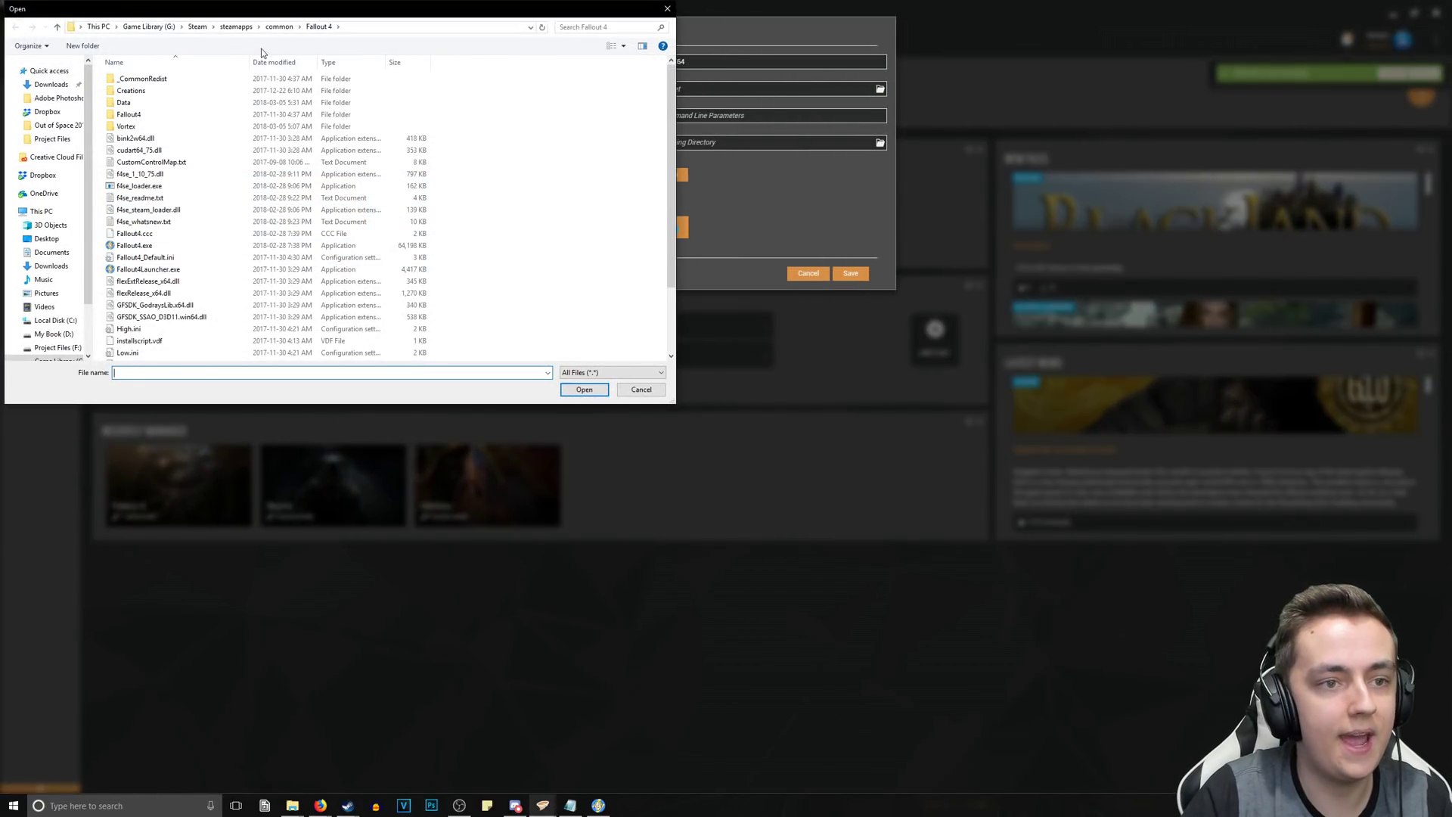
scroll(151, 287, down, 8)
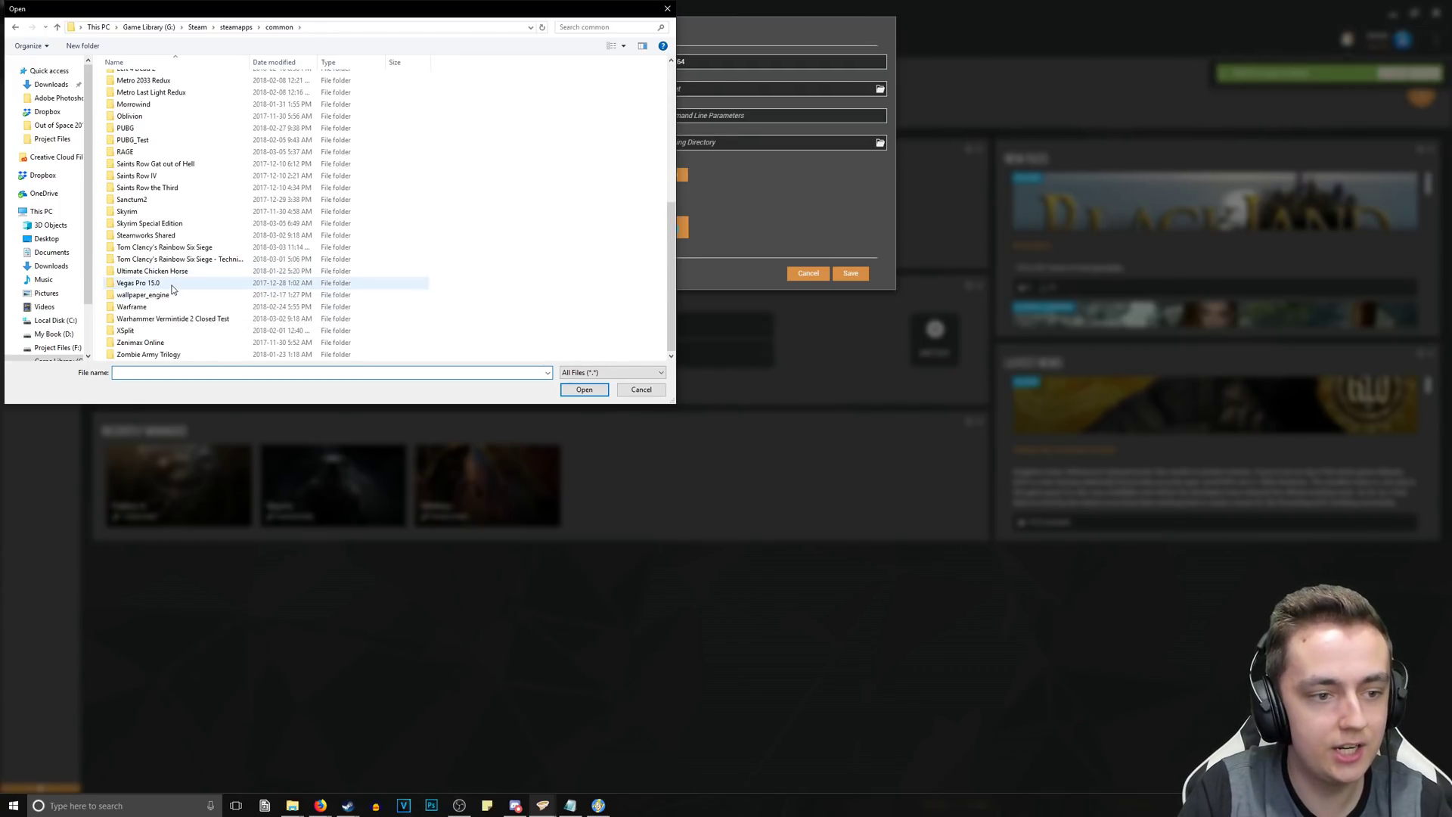
double_click(171, 225)
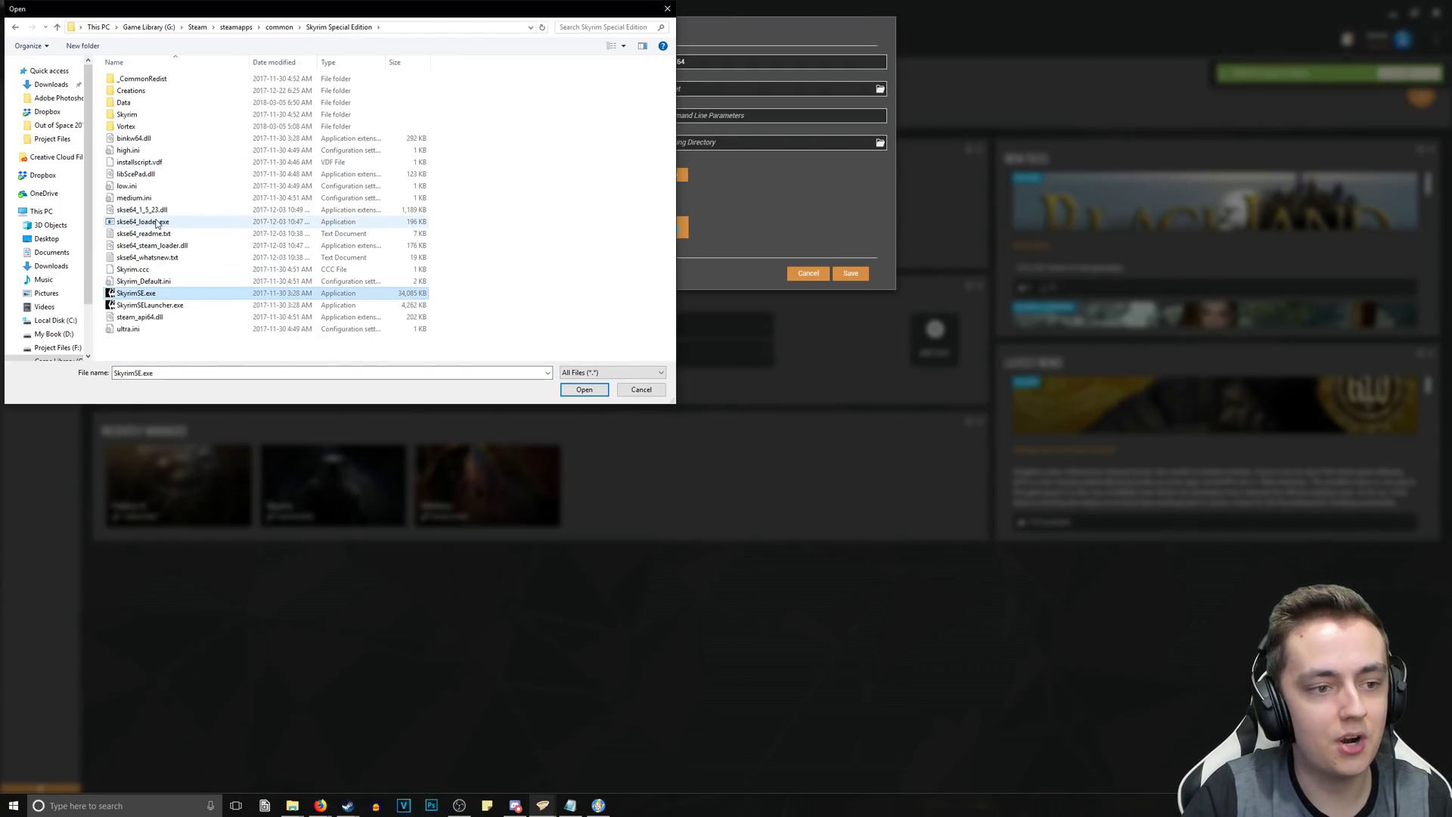
click(156, 222)
click(581, 389)
click(850, 273)
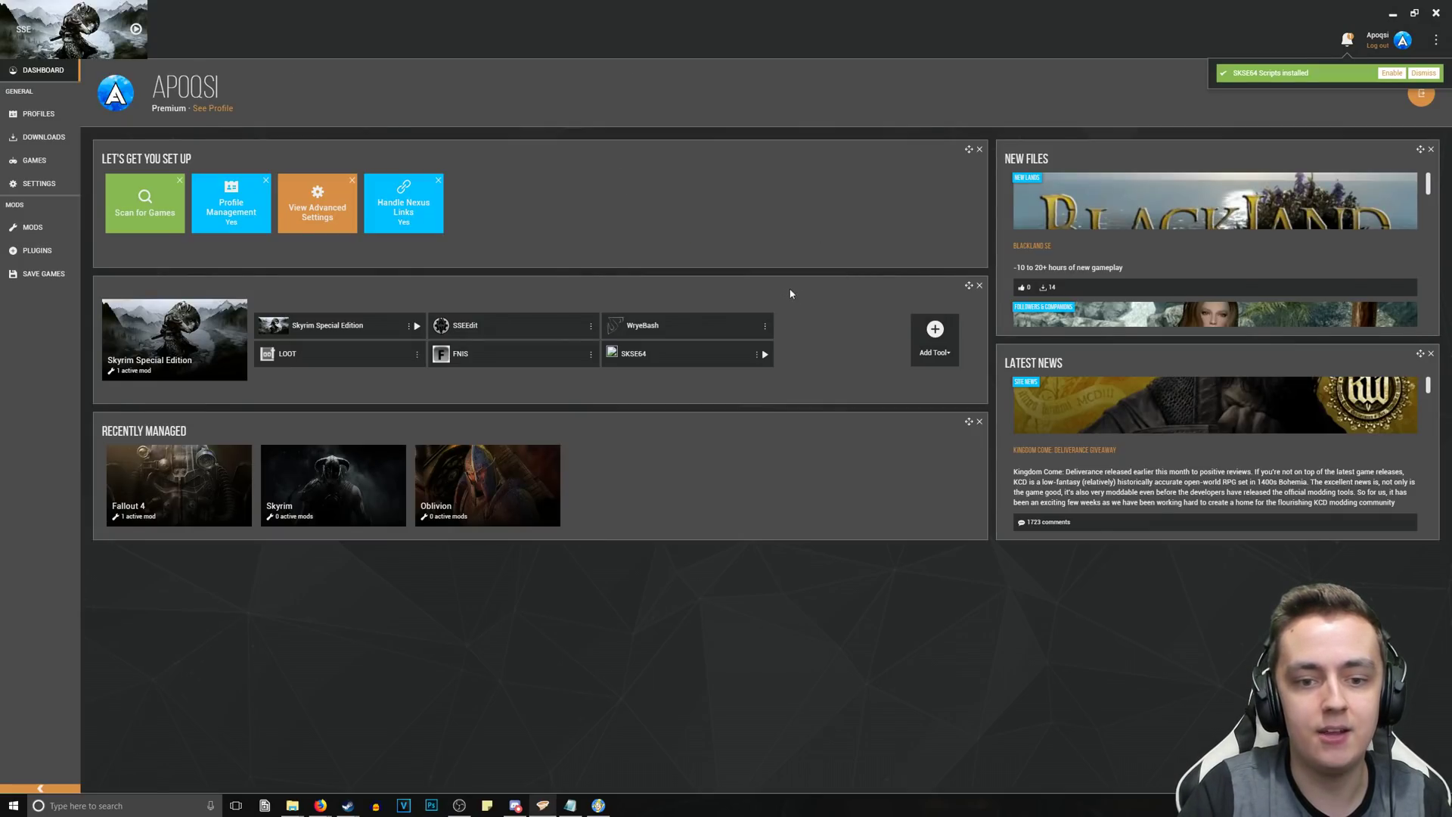